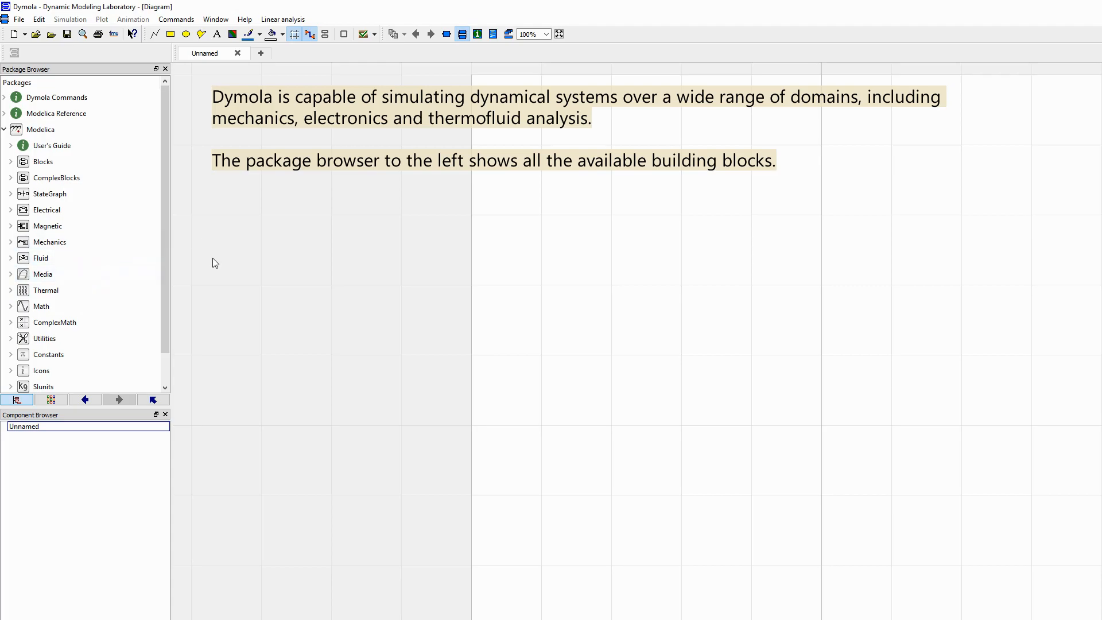
Look through the Vessels, Pipes, Machines and Valves subpackages of the Modelica Fluid library.
{"action": "left_click", "coordinate": [11, 258]}
{"action": "scroll", "coordinate": [12, 261], "scroll_direction": "down", "scroll_amount": 2}
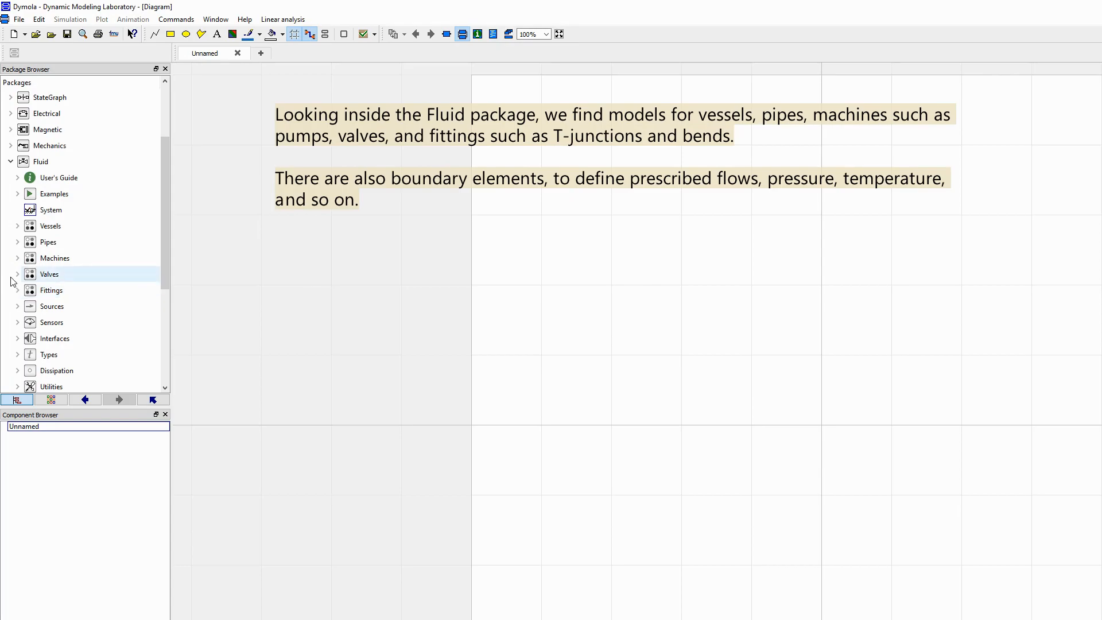
{"action": "left_click", "coordinate": [18, 227]}
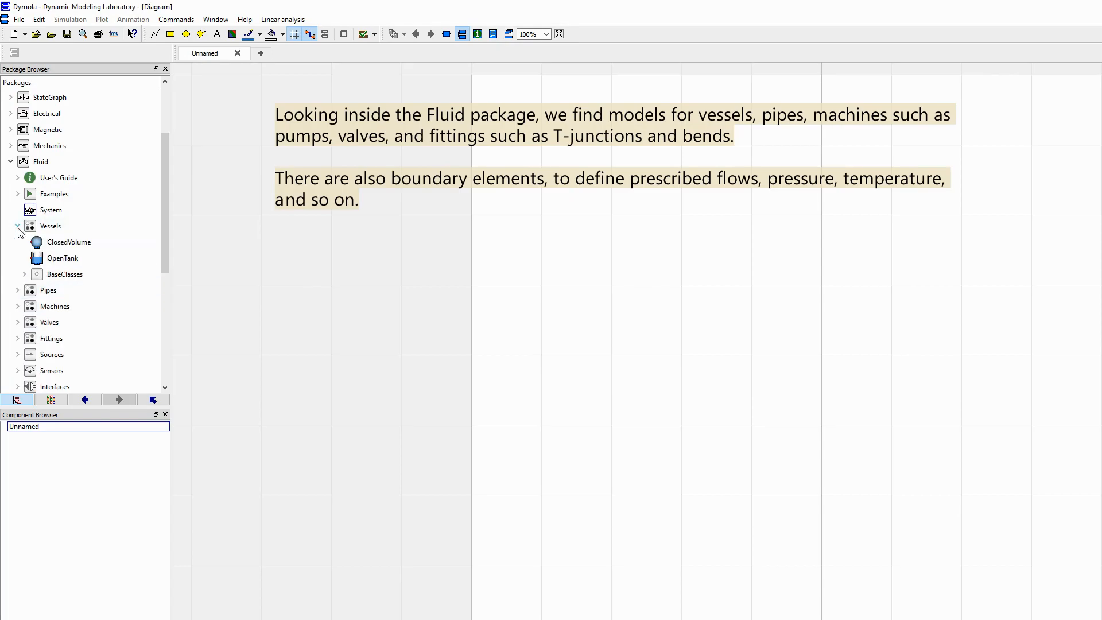
{"action": "left_click", "coordinate": [18, 227]}
{"action": "left_click", "coordinate": [17, 242]}
{"action": "left_click", "coordinate": [17, 242]}
{"action": "scroll", "coordinate": [18, 245], "scroll_direction": "down", "scroll_amount": 1}
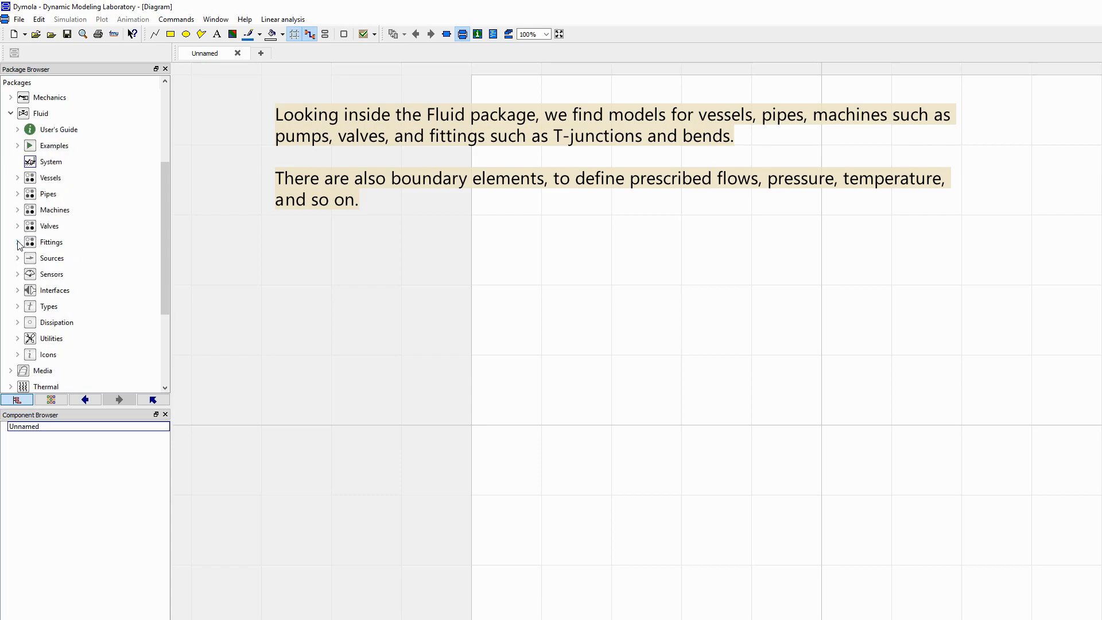
{"action": "left_click", "coordinate": [18, 210]}
{"action": "left_click", "coordinate": [18, 210]}
{"action": "left_click", "coordinate": [18, 226]}
{"action": "left_click", "coordinate": [18, 226]}
Examine the Fluid library's Fittings subpackage, including its Bends, and the models in Sources.
{"action": "left_click", "coordinate": [18, 242]}
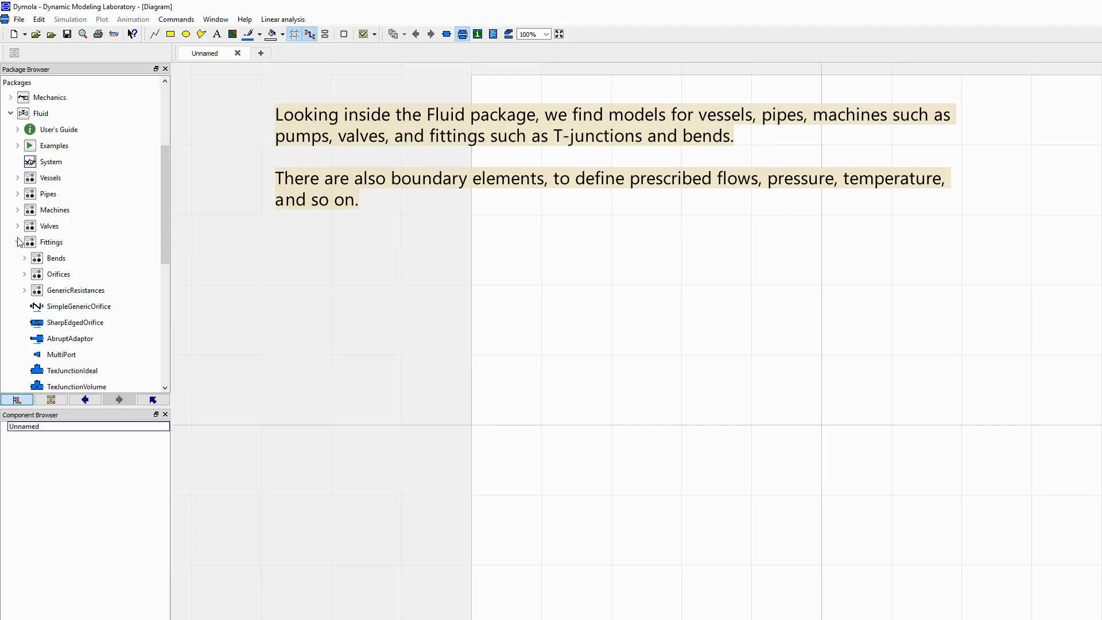
{"action": "scroll", "coordinate": [18, 242], "scroll_direction": "down", "scroll_amount": 1}
{"action": "left_click", "coordinate": [23, 210]}
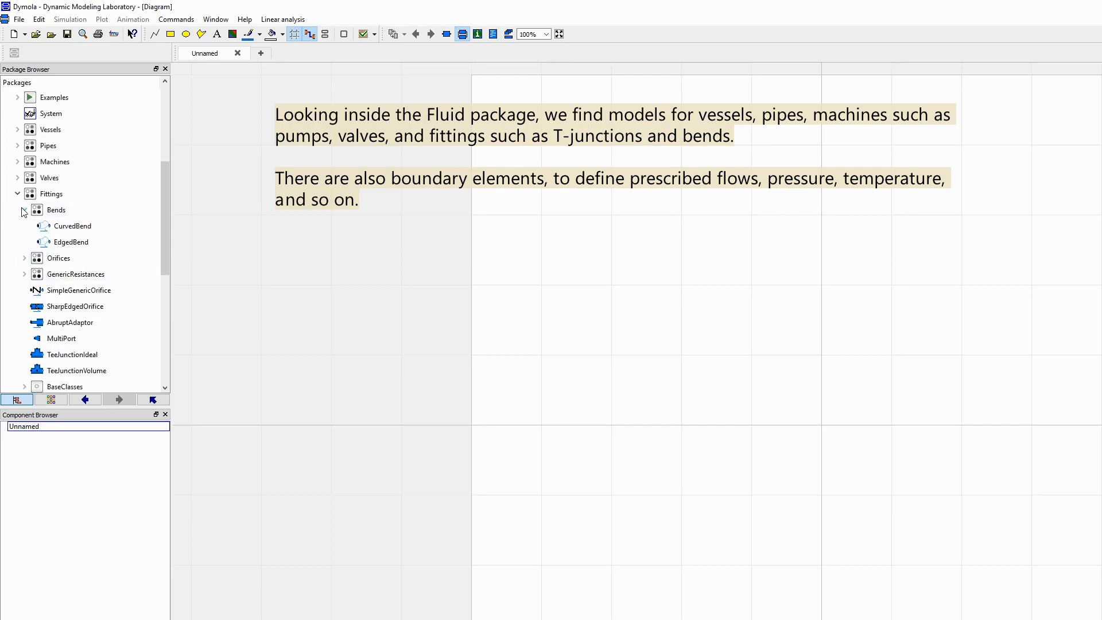
{"action": "left_click", "coordinate": [25, 212]}
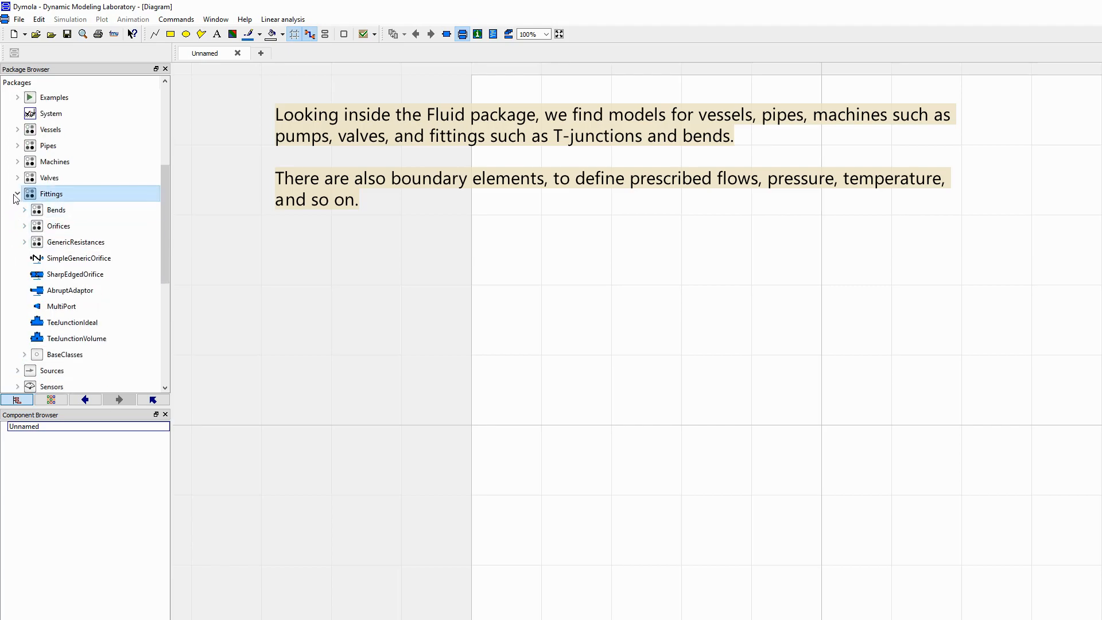
{"action": "left_click", "coordinate": [19, 194]}
{"action": "scroll", "coordinate": [86, 275], "scroll_direction": "up", "scroll_amount": 2}
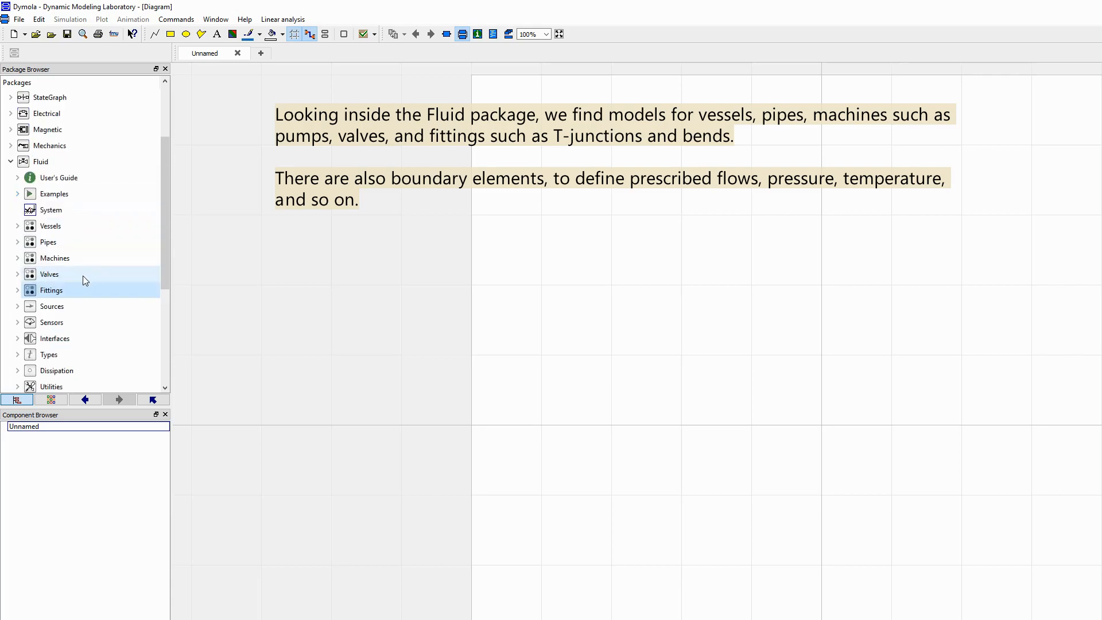
{"action": "scroll", "coordinate": [86, 278], "scroll_direction": "down", "scroll_amount": 1}
{"action": "left_click", "coordinate": [17, 259]}
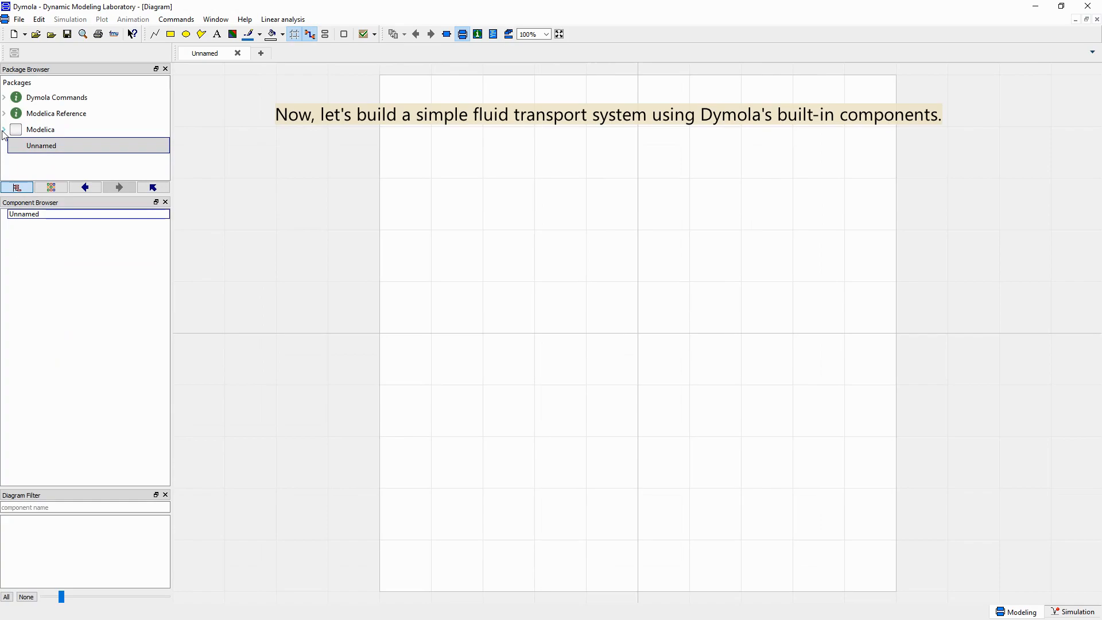
Insert the System component from Modelica's Fluid package into the upper-left corner of the diagram.
{"action": "left_click", "coordinate": [3, 131]}
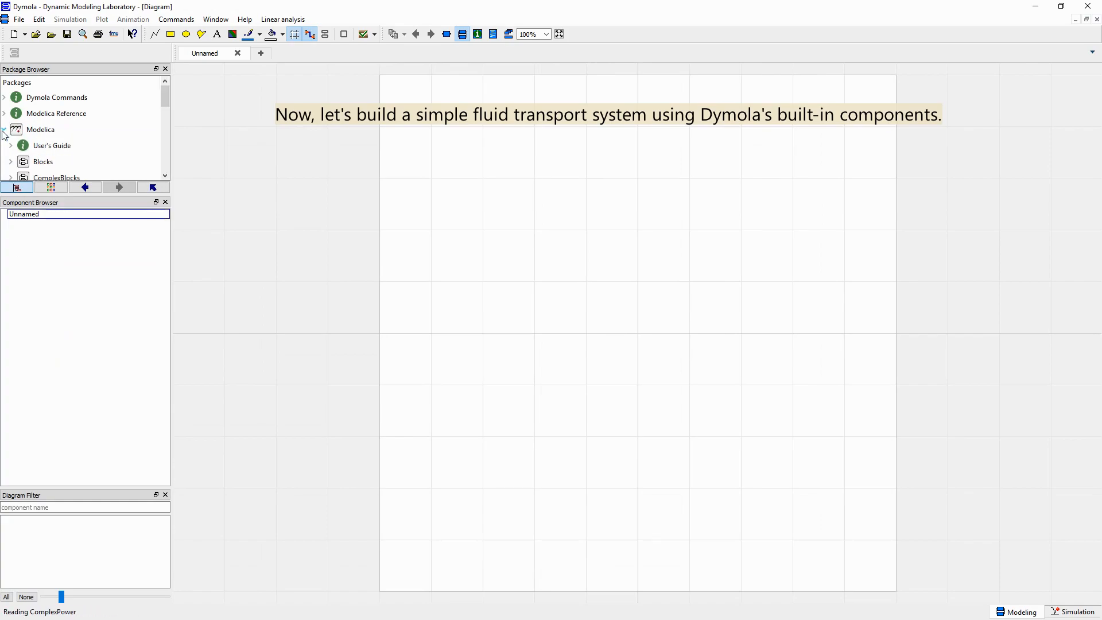
{"action": "scroll", "coordinate": [109, 133], "scroll_direction": "down", "scroll_amount": 1}
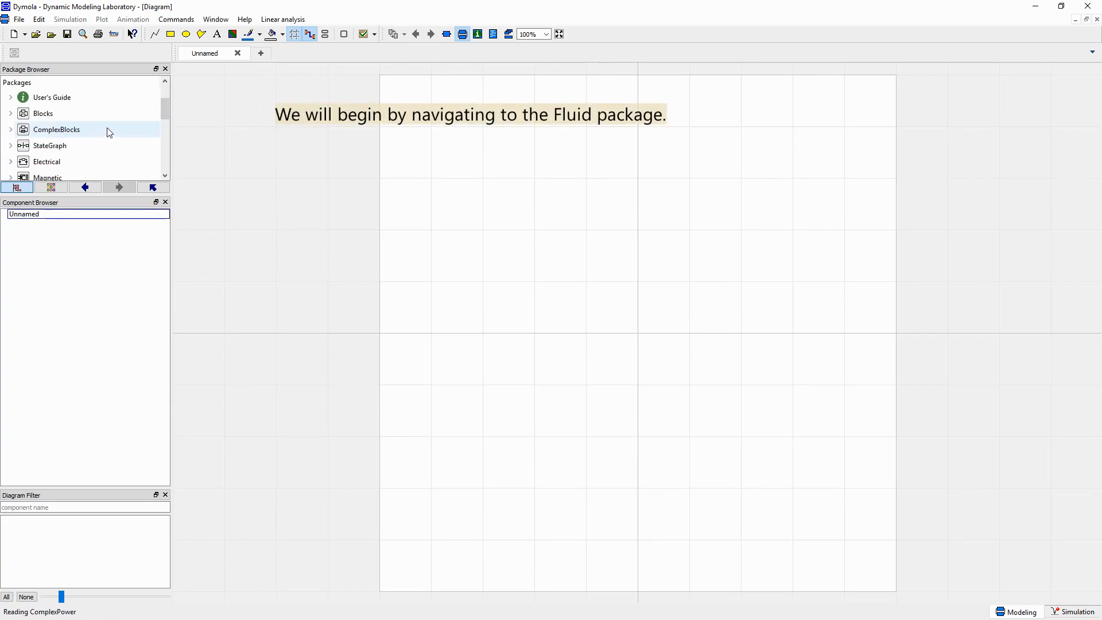
{"action": "left_click_drag", "start_coordinate": [113, 194], "coordinate": [115, 317]}
{"action": "left_click", "coordinate": [11, 210]}
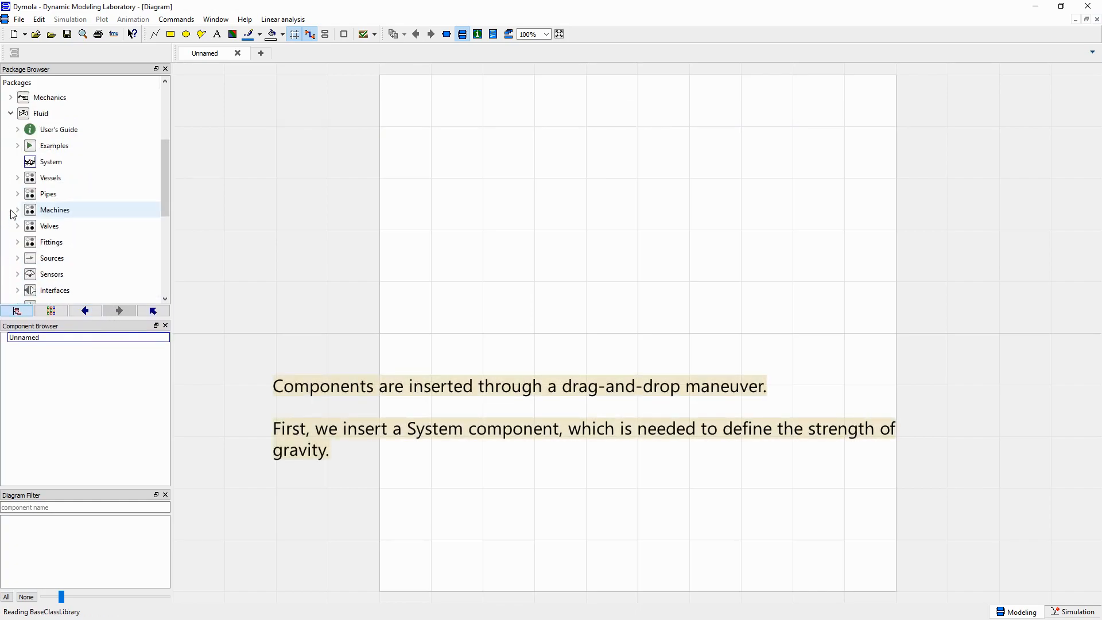
{"action": "left_click", "coordinate": [40, 164]}
{"action": "left_click_drag", "start_coordinate": [40, 164], "coordinate": [438, 126]}
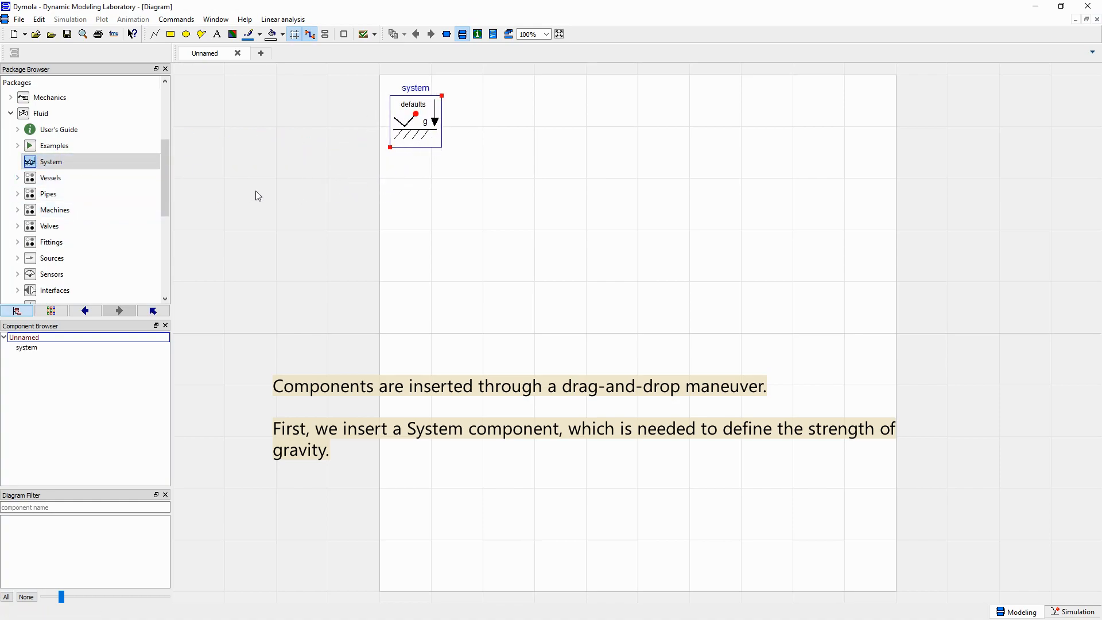
Insert an OpenTank from the Fluid Vessels package, enlarge its icon and centre it horizontally in the diagram's upper half.
{"action": "left_click", "coordinate": [17, 177]}
{"action": "scroll", "coordinate": [43, 184], "scroll_direction": "down", "scroll_amount": 1}
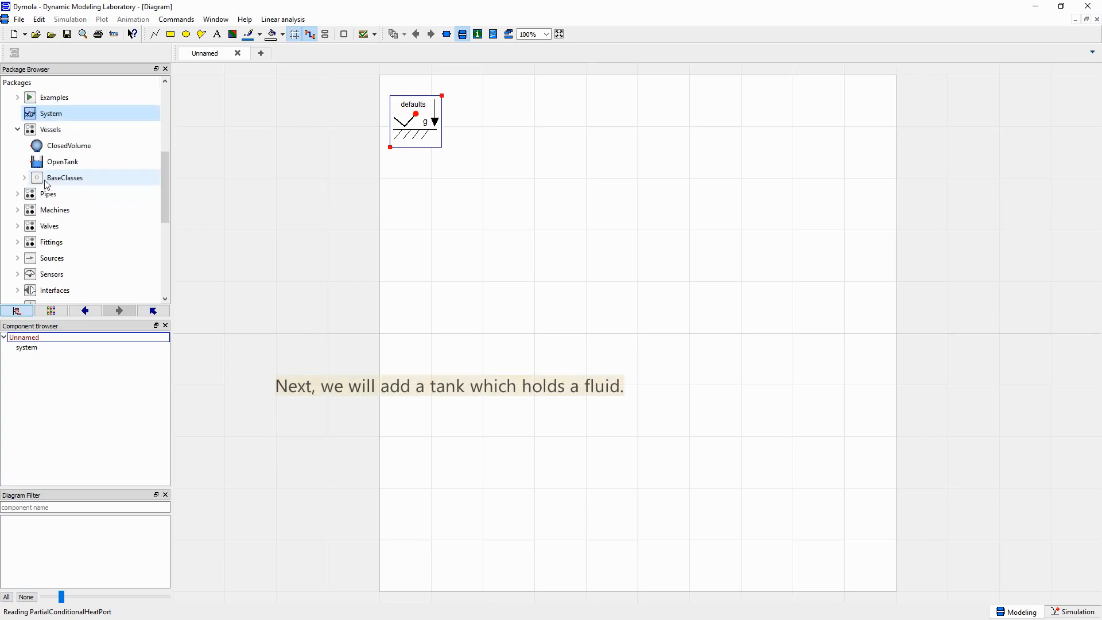
{"action": "left_click_drag", "start_coordinate": [51, 162], "coordinate": [653, 260]}
{"action": "mouse_move", "coordinate": [705, 210]}
{"action": "left_mouse_down"}
{"action": "mouse_move", "coordinate": [656, 273]}
{"action": "mouse_move", "coordinate": [708, 197]}
{"action": "left_mouse_up"}
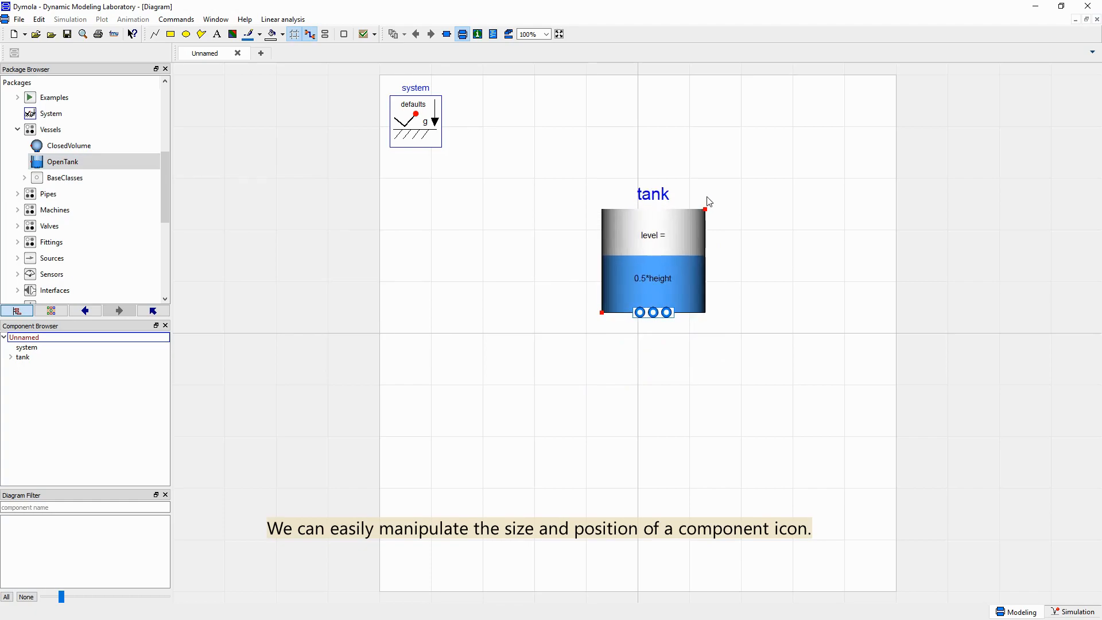
{"action": "mouse_move", "coordinate": [682, 247]}
{"action": "left_mouse_down"}
{"action": "mouse_move", "coordinate": [548, 252]}
{"action": "mouse_move", "coordinate": [667, 257]}
{"action": "left_mouse_up"}
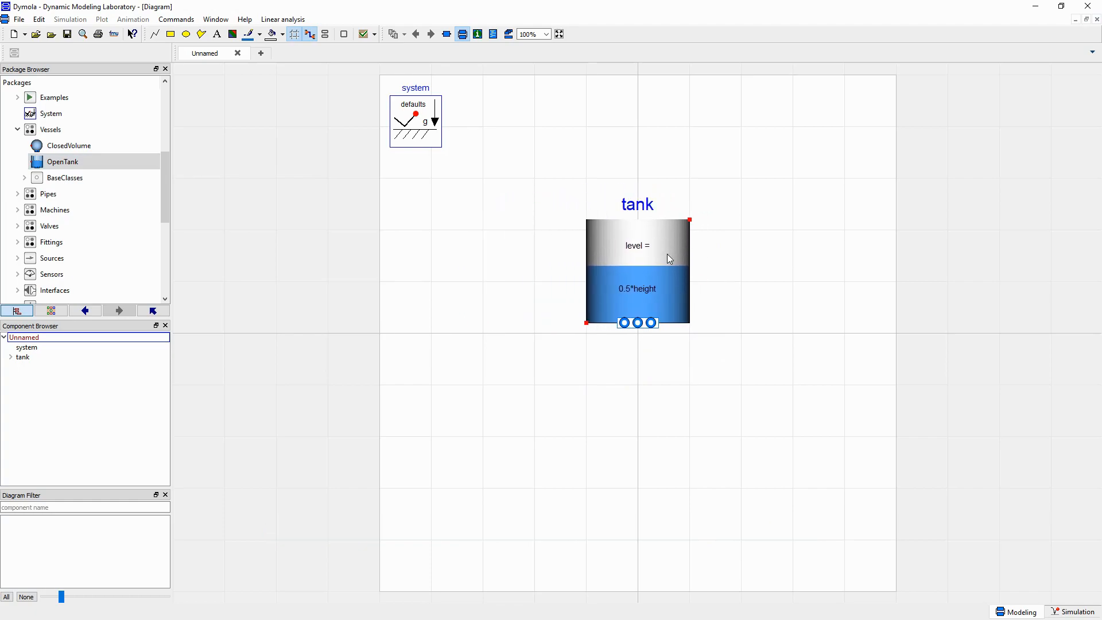
Set the tank's height to 2 m, its cross area to 2 m2 and its medium to simple liquid water (incompressible, constant data).
{"action": "double_click", "coordinate": [668, 259]}
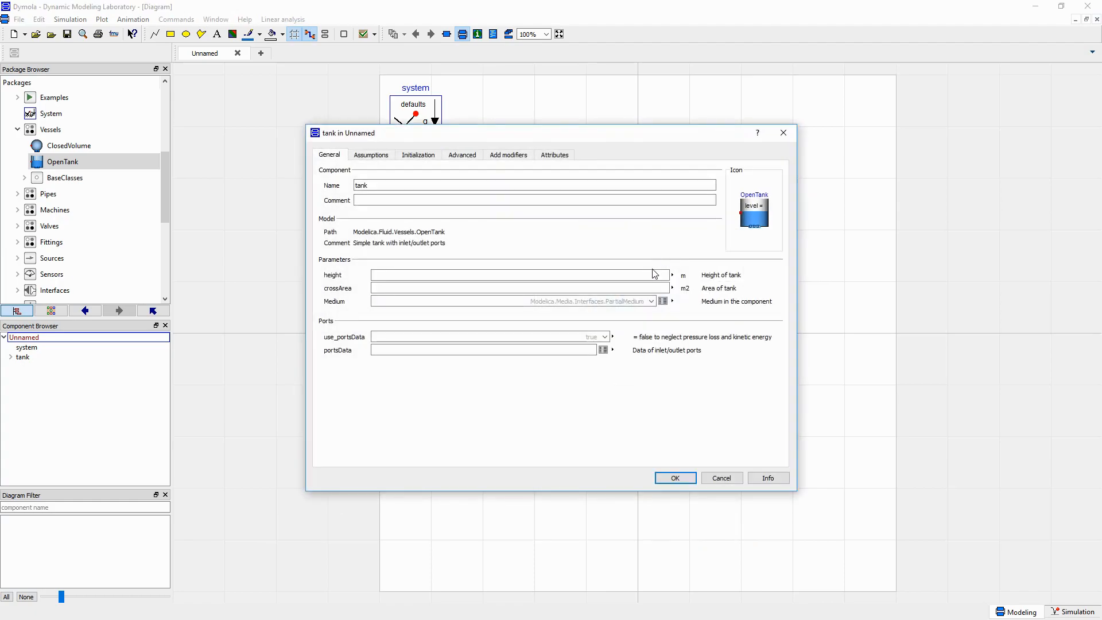
{"action": "left_click", "coordinate": [650, 274]}
{"action": "type", "text": "2"}
{"action": "left_click", "coordinate": [651, 287]}
{"action": "type", "text": "2"}
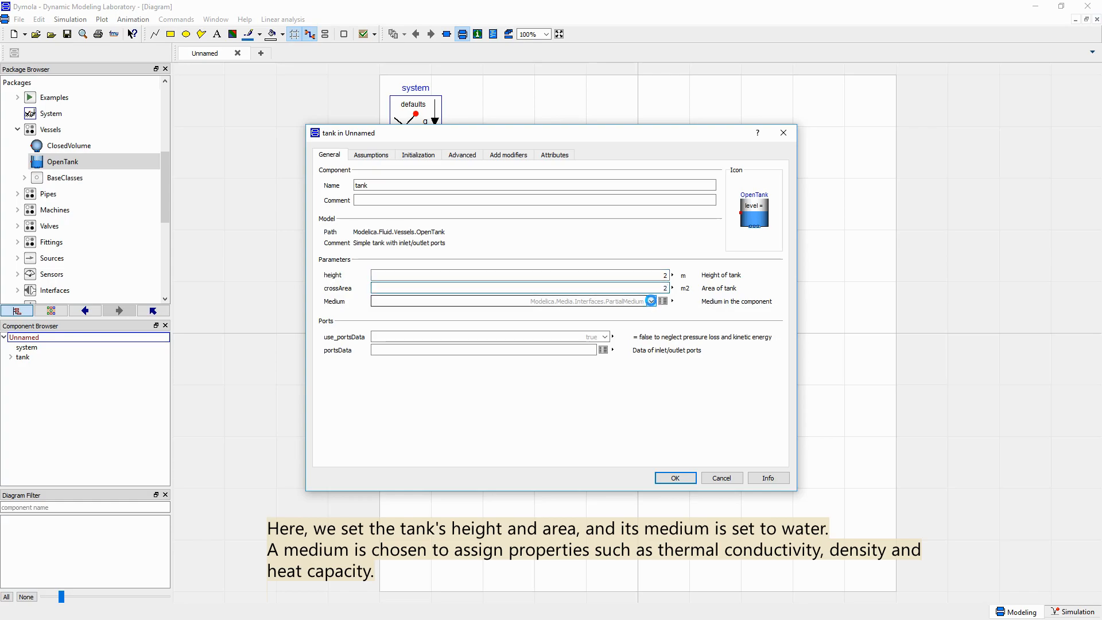
{"action": "left_click", "coordinate": [650, 301]}
{"action": "scroll", "coordinate": [568, 356], "scroll_direction": "down", "scroll_amount": 6}
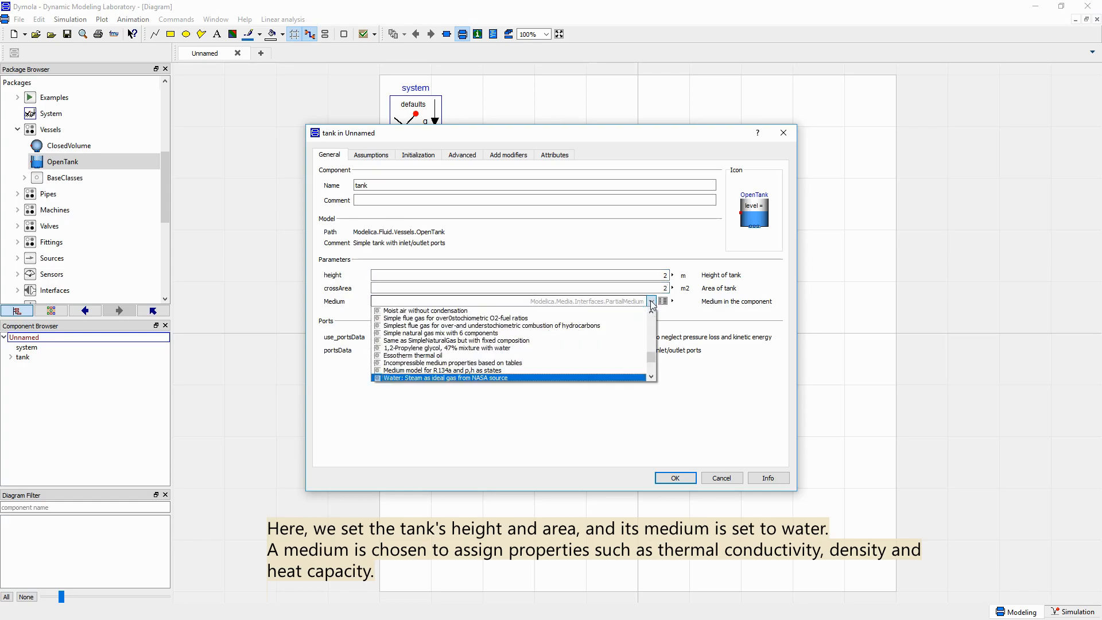
{"action": "left_click", "coordinate": [568, 363]}
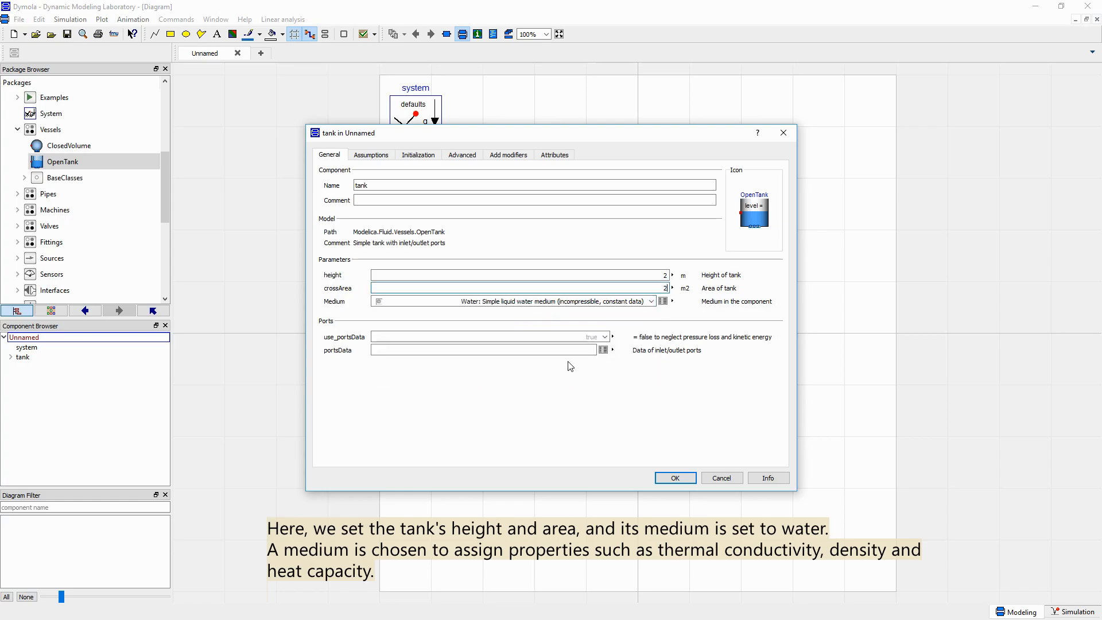
{"action": "left_click", "coordinate": [675, 480]}
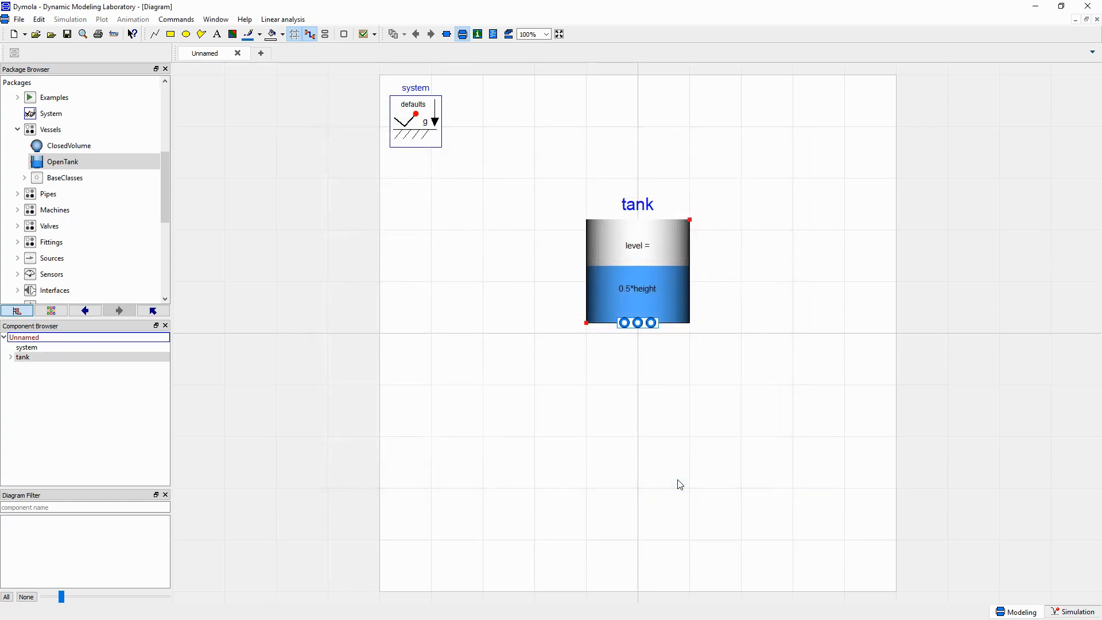
{"action": "left_click", "coordinate": [679, 483]}
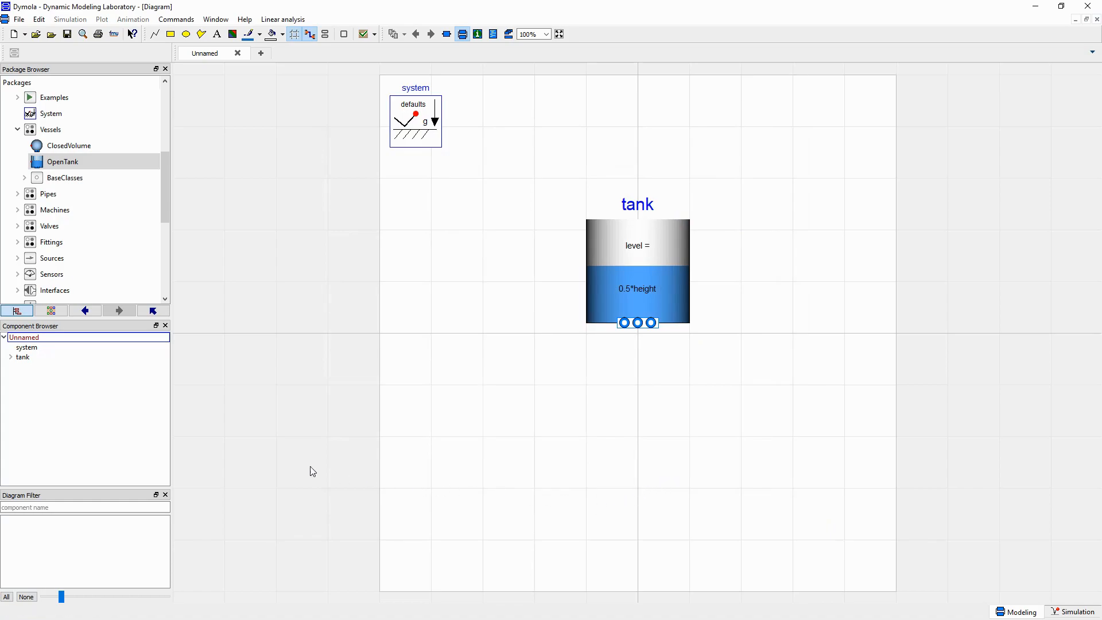
Insert a MassFlowSource_T from the Fluid Sources package directly above the tank.
{"action": "left_click", "coordinate": [18, 258]}
{"action": "scroll", "coordinate": [18, 259], "scroll_direction": "down", "scroll_amount": 1}
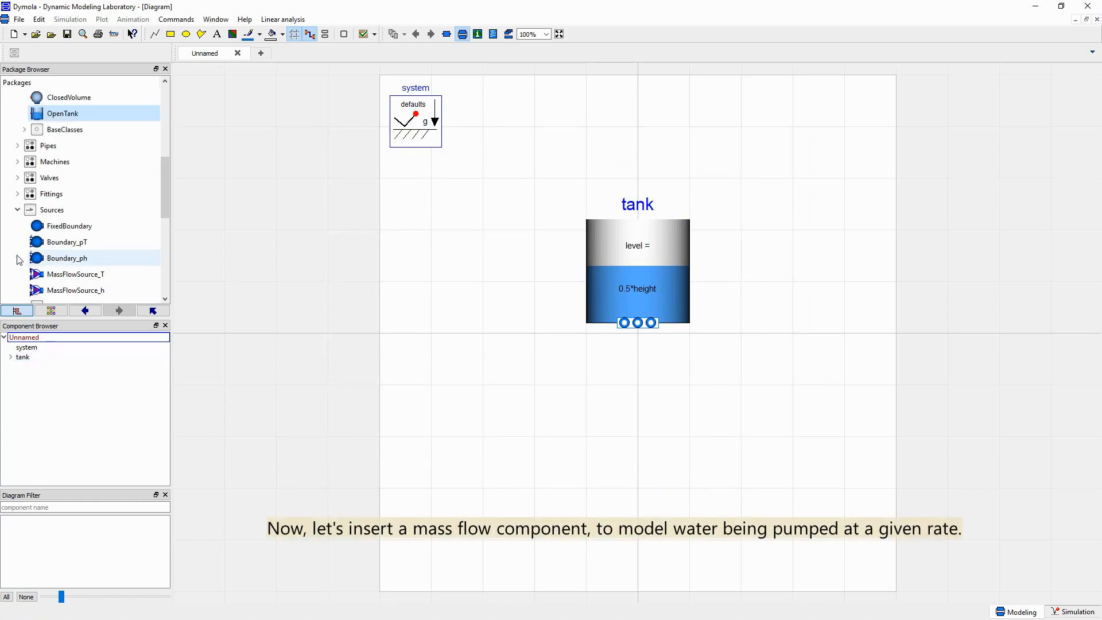
{"action": "scroll", "coordinate": [57, 241], "scroll_direction": "down", "scroll_amount": 1}
{"action": "left_click_drag", "start_coordinate": [67, 230], "coordinate": [644, 127]}
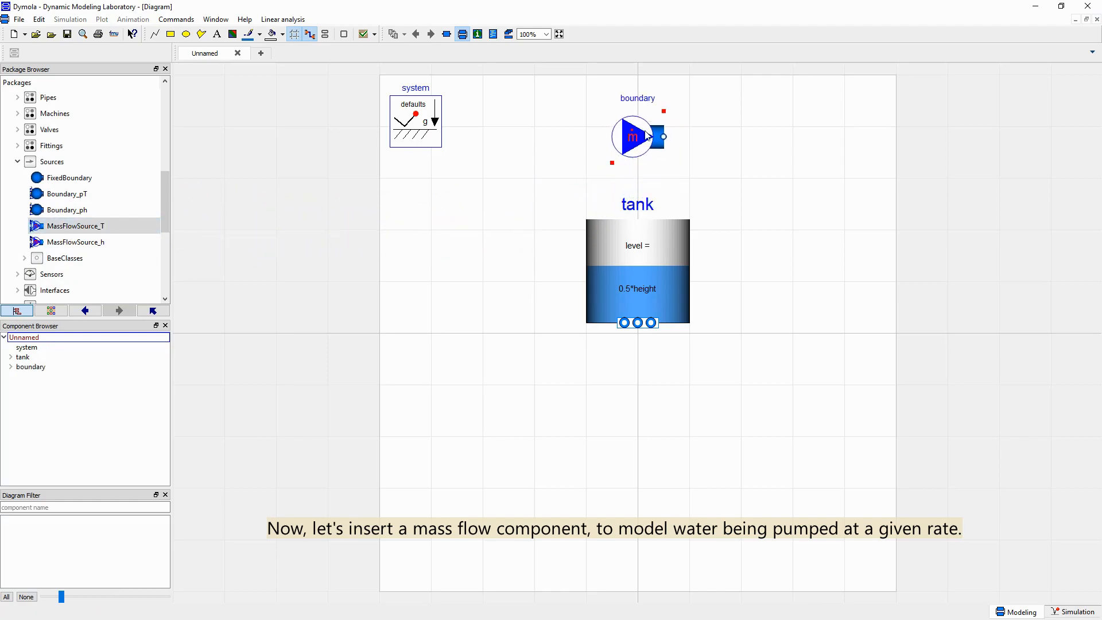
Rename the mass flow source inlet and give it the simple liquid water medium, a 50 kg/s mass flow and a 20 degC temperature.
{"action": "double_click", "coordinate": [644, 138]}
{"action": "left_click_drag", "start_coordinate": [489, 184], "coordinate": [388, 189]}
{"action": "type", "text": "inlet"}
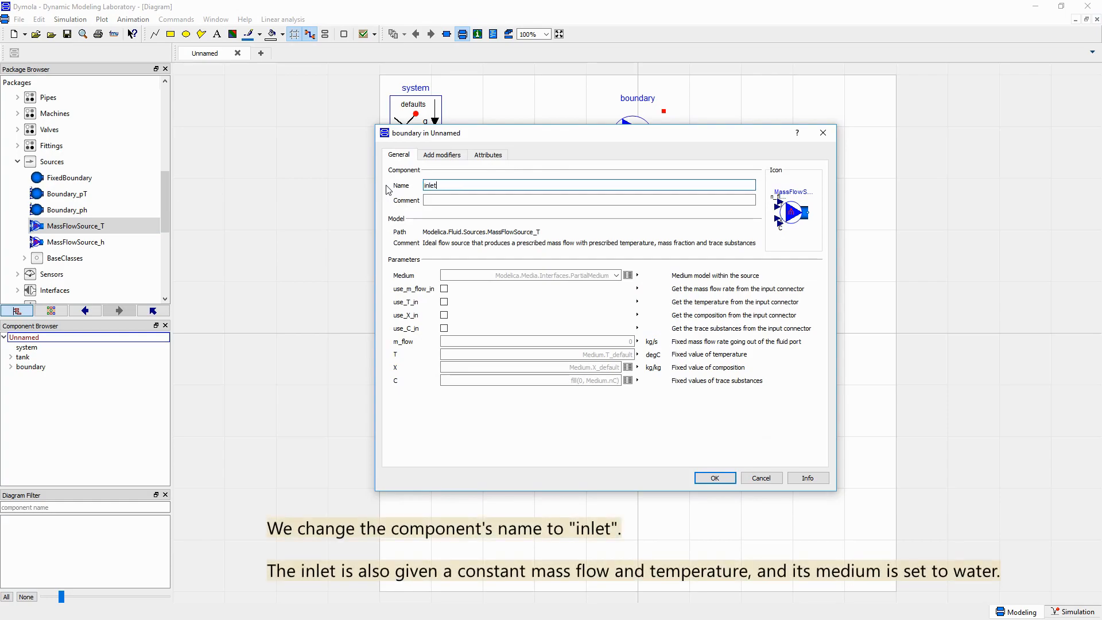
{"action": "left_click", "coordinate": [615, 275]}
{"action": "scroll", "coordinate": [616, 309], "scroll_direction": "down", "scroll_amount": 5}
{"action": "left_click", "coordinate": [588, 337]}
{"action": "left_click", "coordinate": [592, 340]}
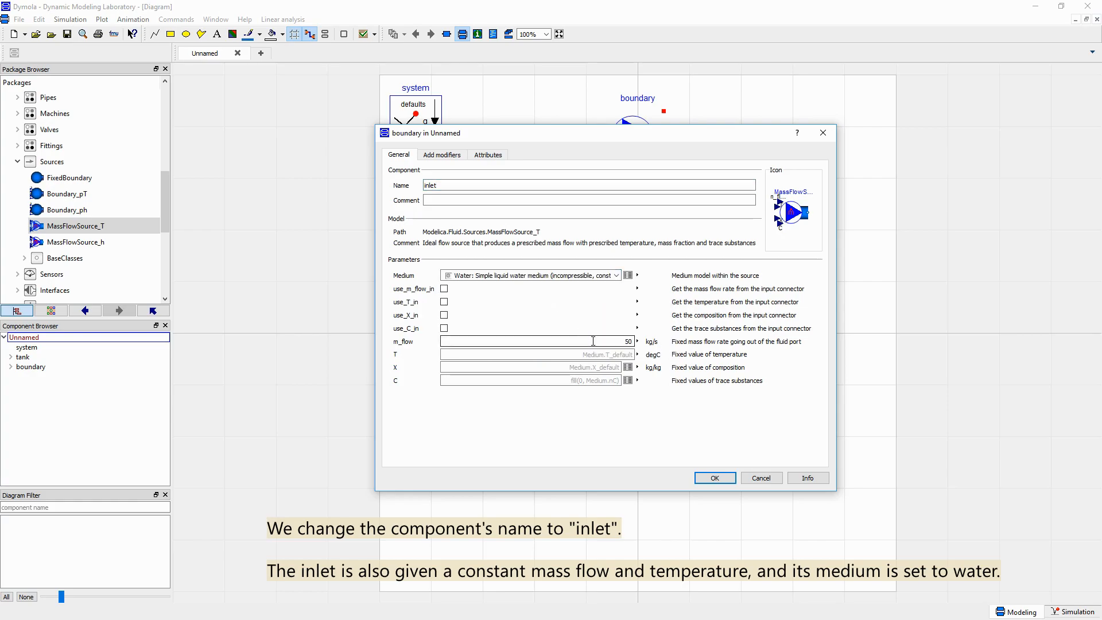
{"action": "left_click", "coordinate": [607, 354]}
{"action": "type", "text": "20"}
{"action": "left_click", "coordinate": [699, 478]}
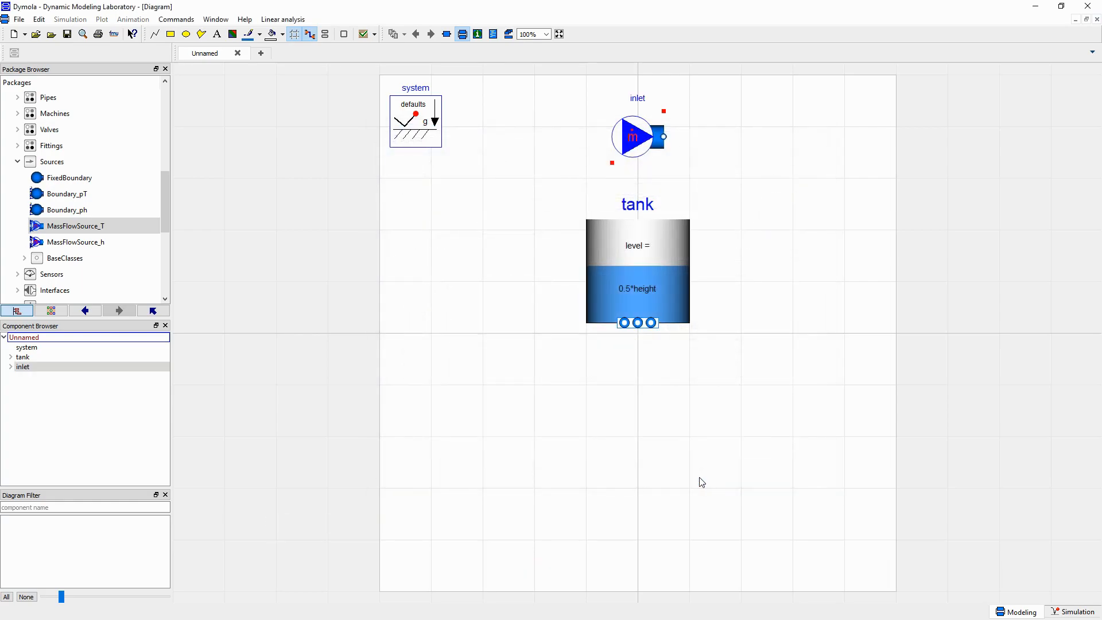
{"action": "left_click", "coordinate": [701, 481]}
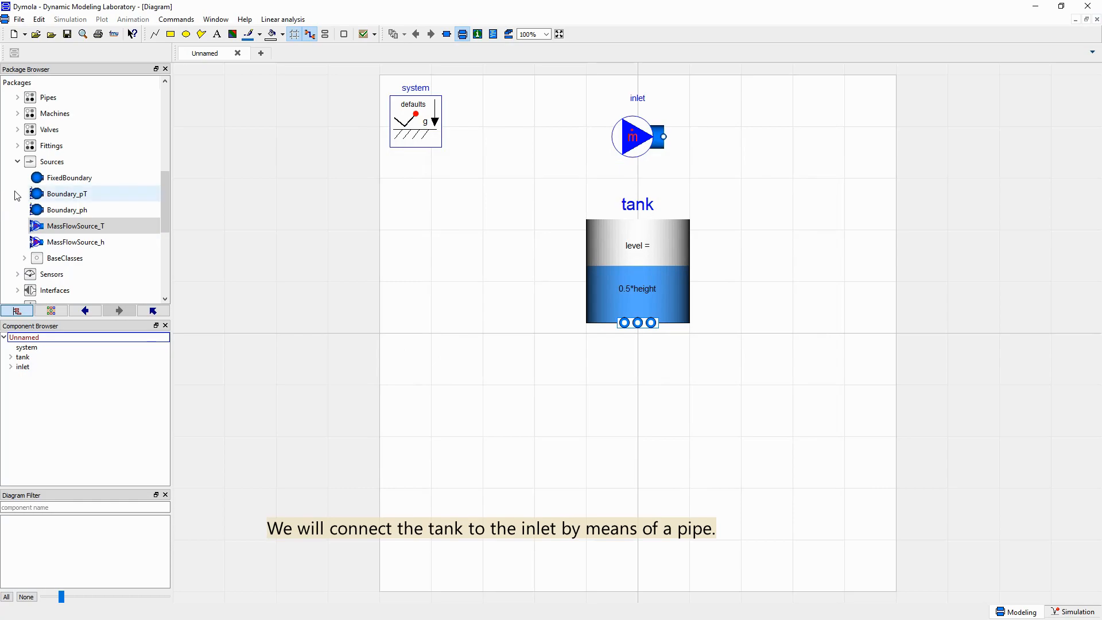
Insert a StaticPipe from the Fluid Pipes package beside the tank on its right.
{"action": "scroll", "coordinate": [25, 178], "scroll_direction": "up", "scroll_amount": 1}
{"action": "left_click", "coordinate": [17, 146]}
{"action": "left_click", "coordinate": [56, 166]}
{"action": "left_click_drag", "start_coordinate": [56, 166], "coordinate": [807, 236]}
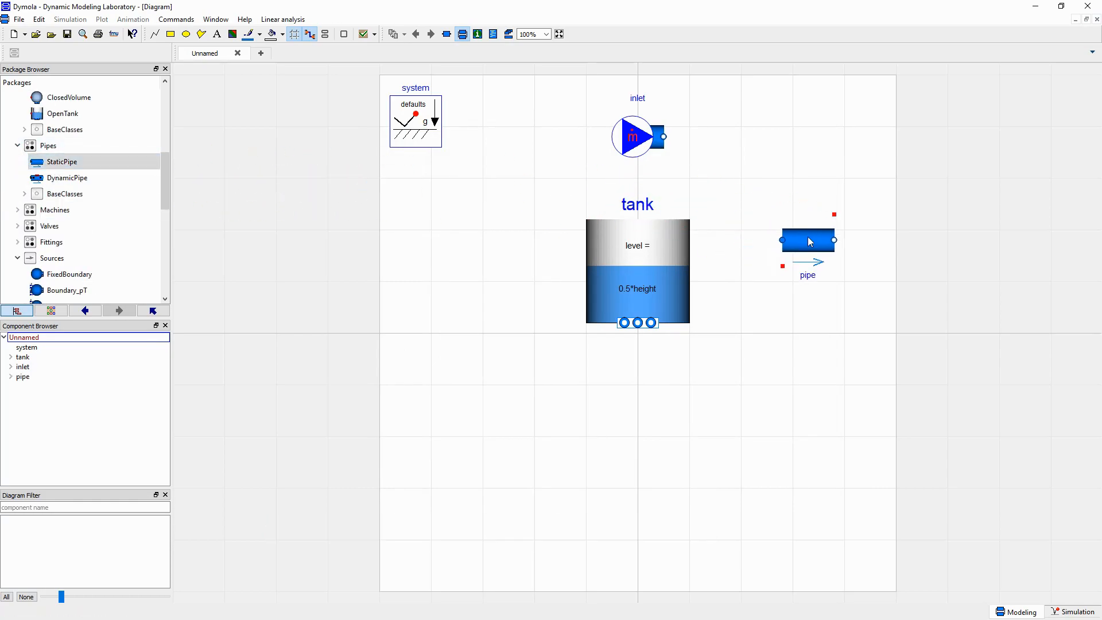
Try rotating the pipe icon by 90 degrees, and rotate it back by -90 degrees.
{"action": "right_click", "coordinate": [807, 237]}
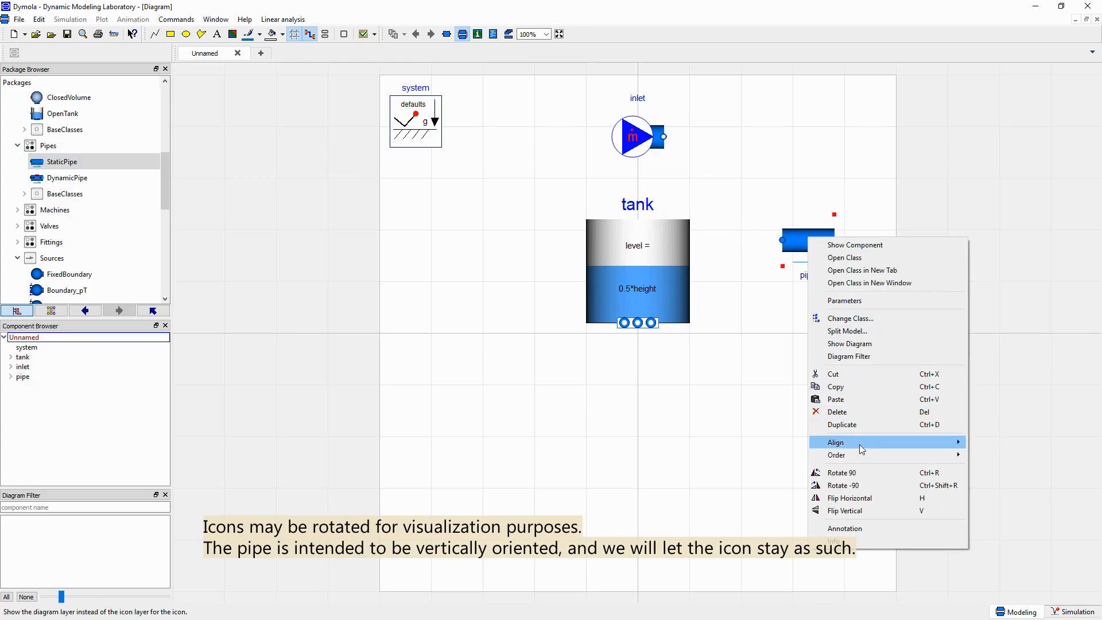
{"action": "left_click", "coordinate": [864, 474]}
{"action": "right_click", "coordinate": [818, 258]}
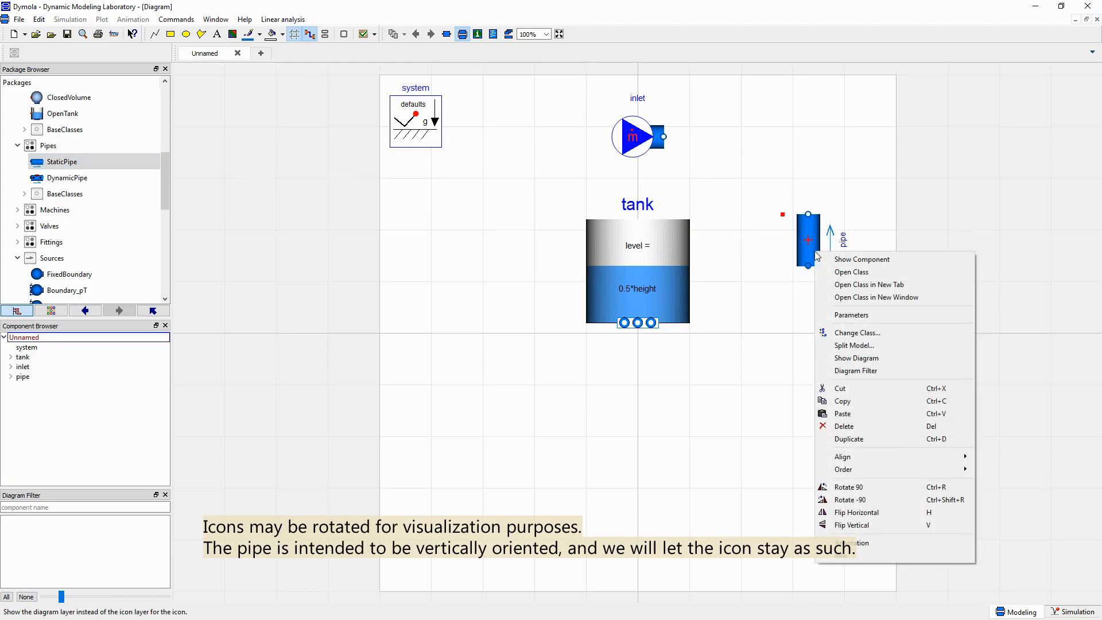
{"action": "left_click", "coordinate": [851, 499]}
Rotate the pipe icon by 90 degrees into a vertical orientation with its flow arrow pointing up.
{"action": "right_click", "coordinate": [821, 245]}
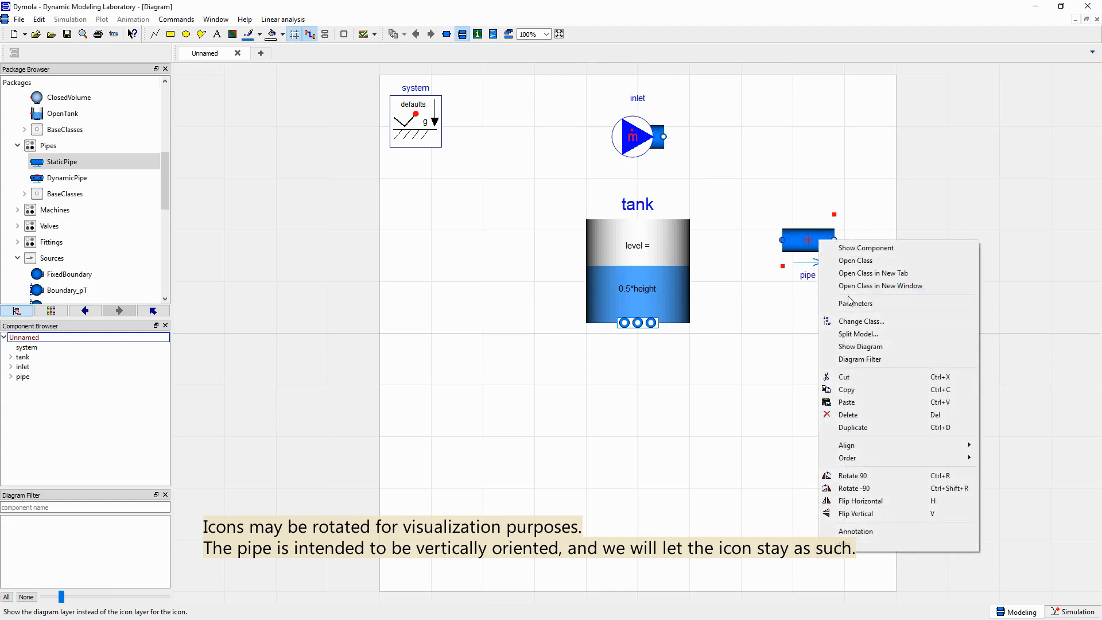
{"action": "left_click", "coordinate": [881, 475]}
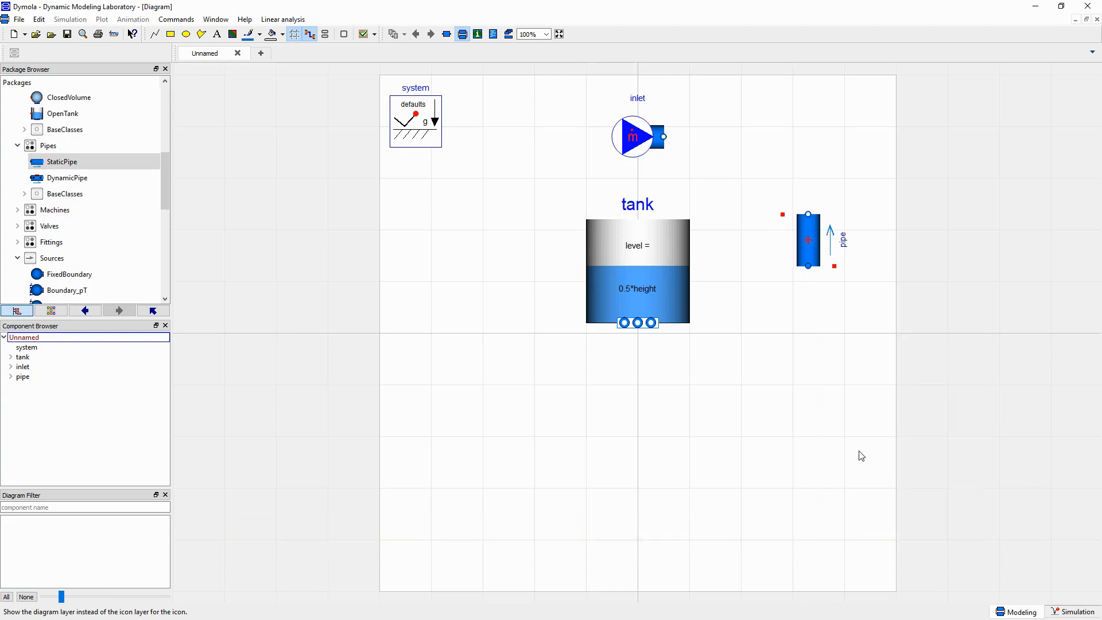
{"action": "left_click", "coordinate": [814, 311]}
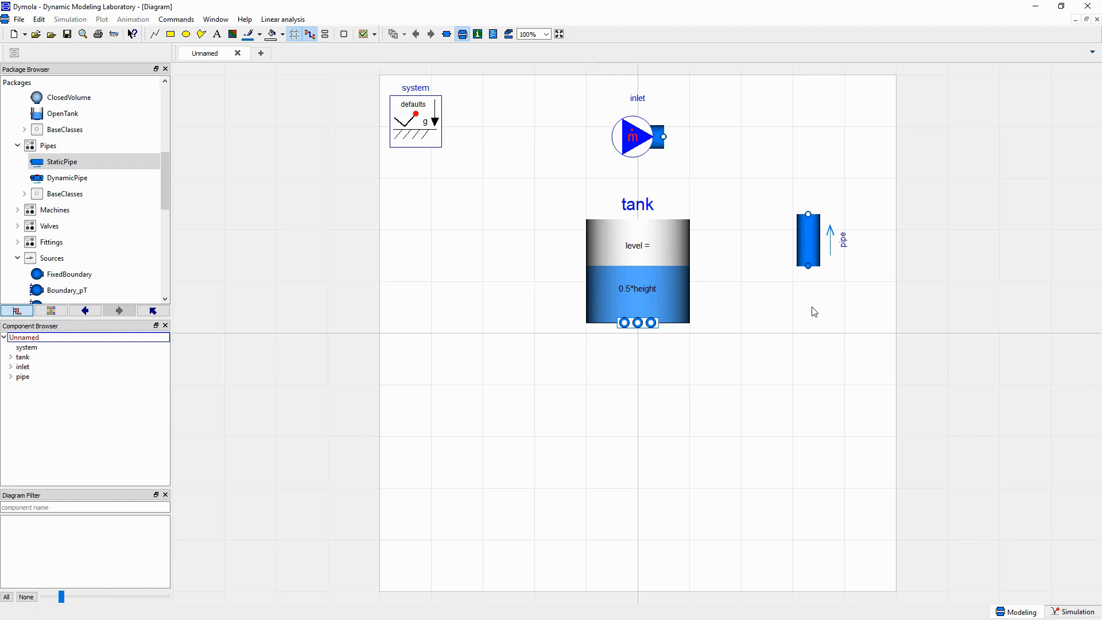
Give the pipe the simple liquid water medium, a 1 m length, a 0.1 m diameter and a height_ab of 1 m.
{"action": "double_click", "coordinate": [809, 251]}
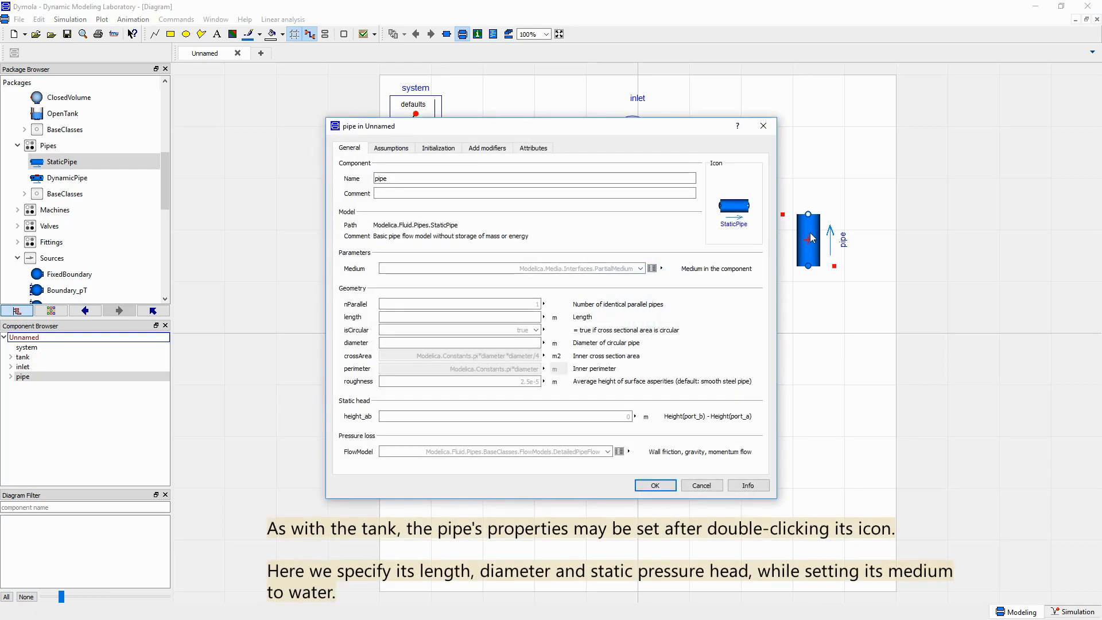
{"action": "left_click", "coordinate": [640, 268]}
{"action": "scroll", "coordinate": [575, 312], "scroll_direction": "down", "scroll_amount": 3}
{"action": "left_click", "coordinate": [567, 330]}
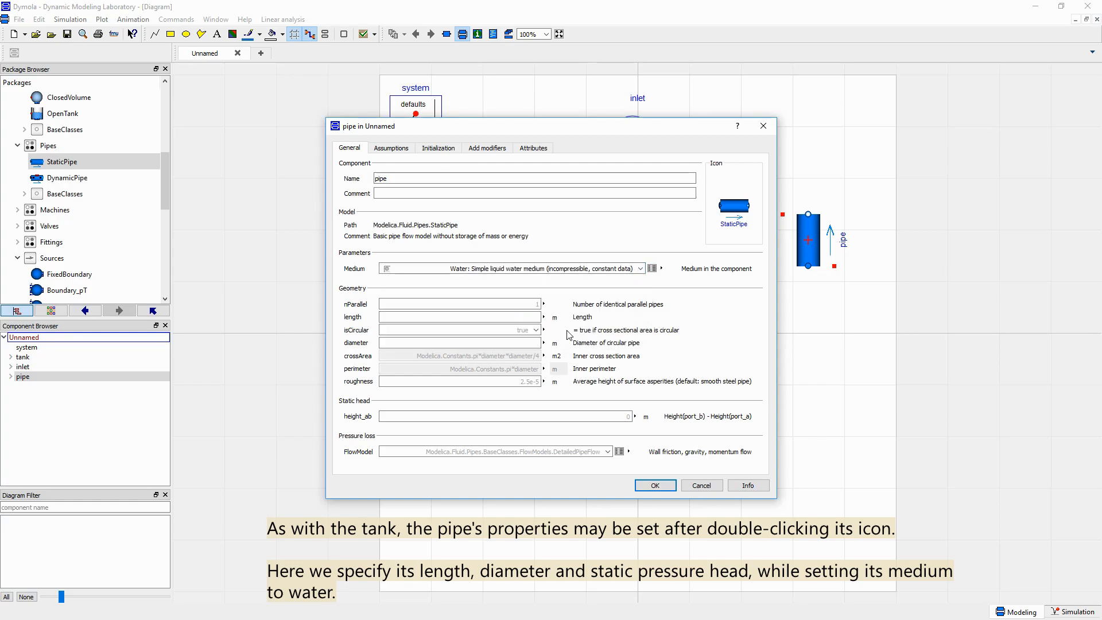
{"action": "left_click", "coordinate": [524, 316]}
{"action": "type", "text": "1"}
{"action": "left_click", "coordinate": [526, 341]}
{"action": "left_click", "coordinate": [529, 415]}
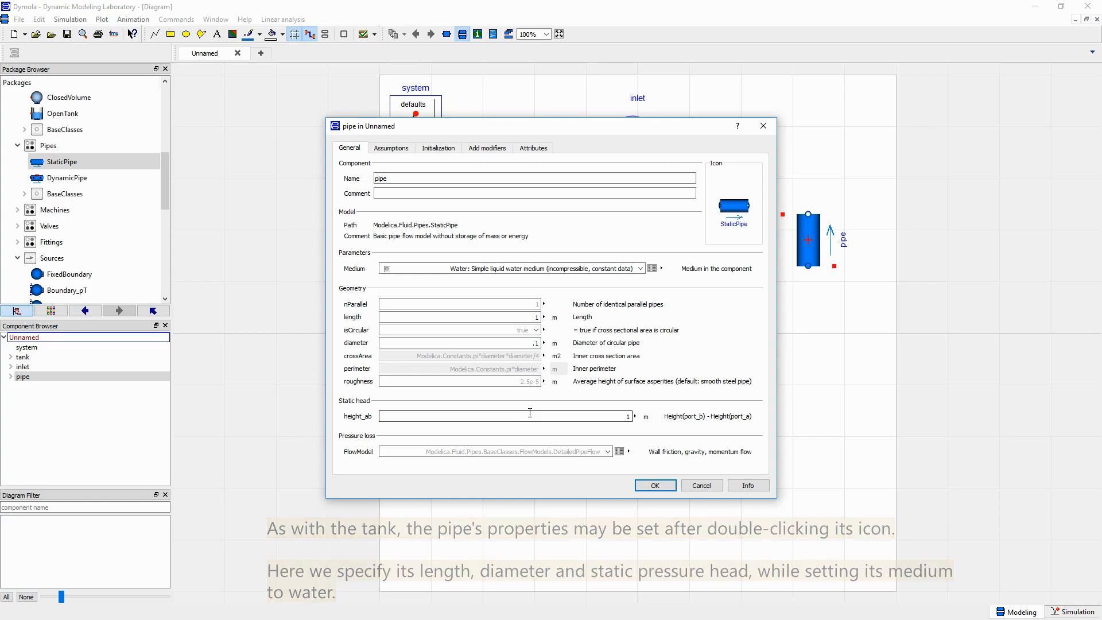
{"action": "left_click", "coordinate": [642, 489]}
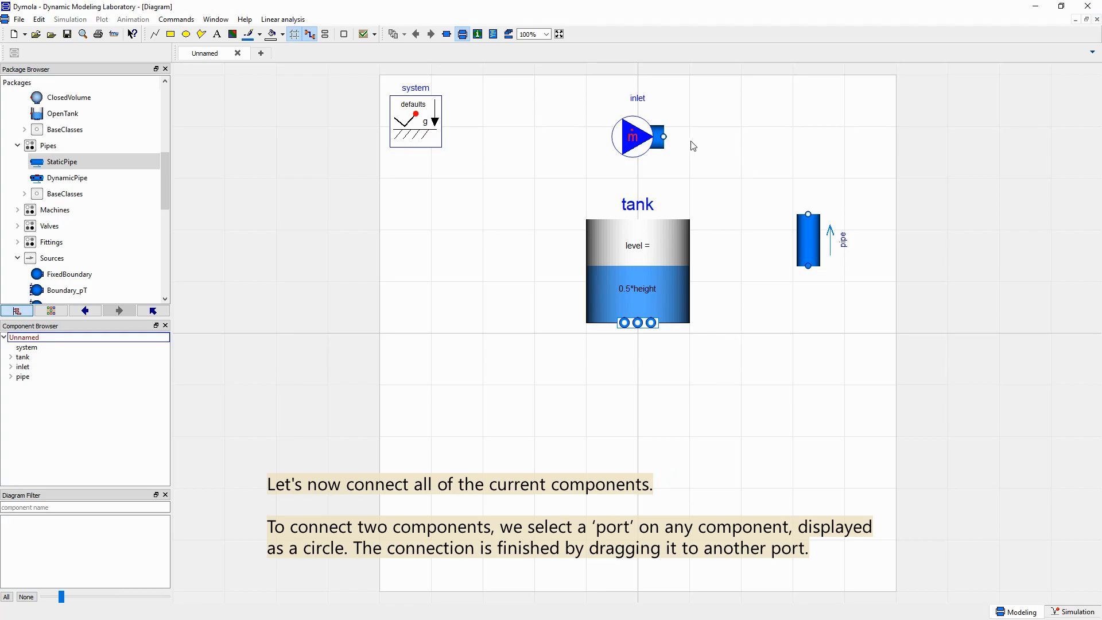
Connect the inlet's port to the pipe's upper port and the pipe's lower port to the tank's bottom ports.
{"action": "left_click_drag", "start_coordinate": [663, 138], "coordinate": [808, 213]}
{"action": "left_click_drag", "start_coordinate": [808, 266], "coordinate": [651, 323]}
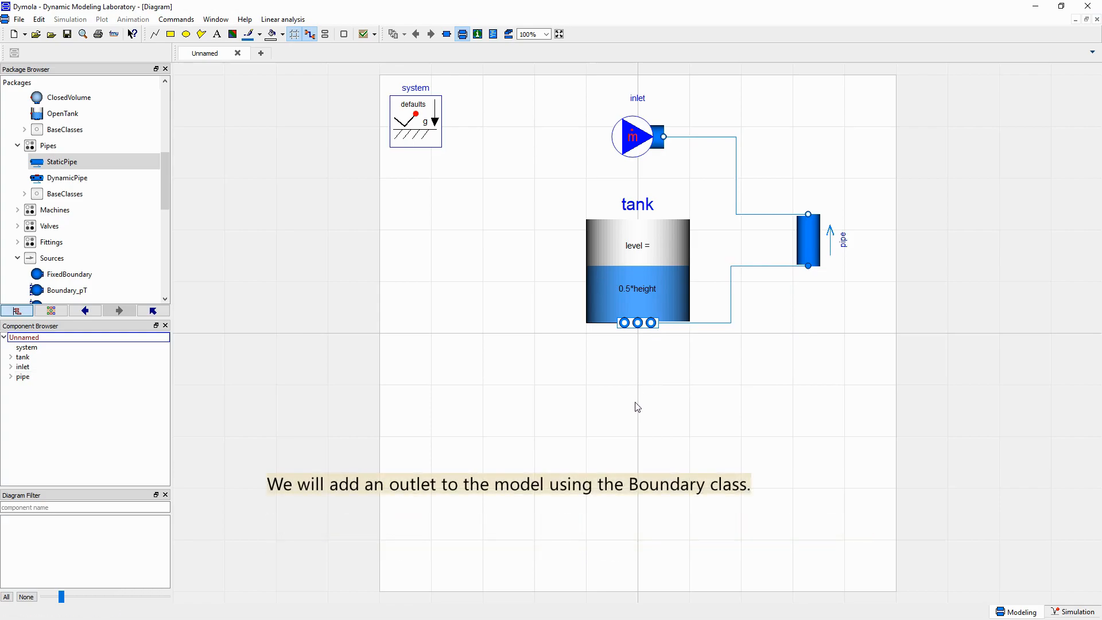
Insert a Boundary_pT from the Fluid Sources package well below the tank and rename it outlet.
{"action": "scroll", "coordinate": [113, 258], "scroll_direction": "down", "scroll_amount": 1}
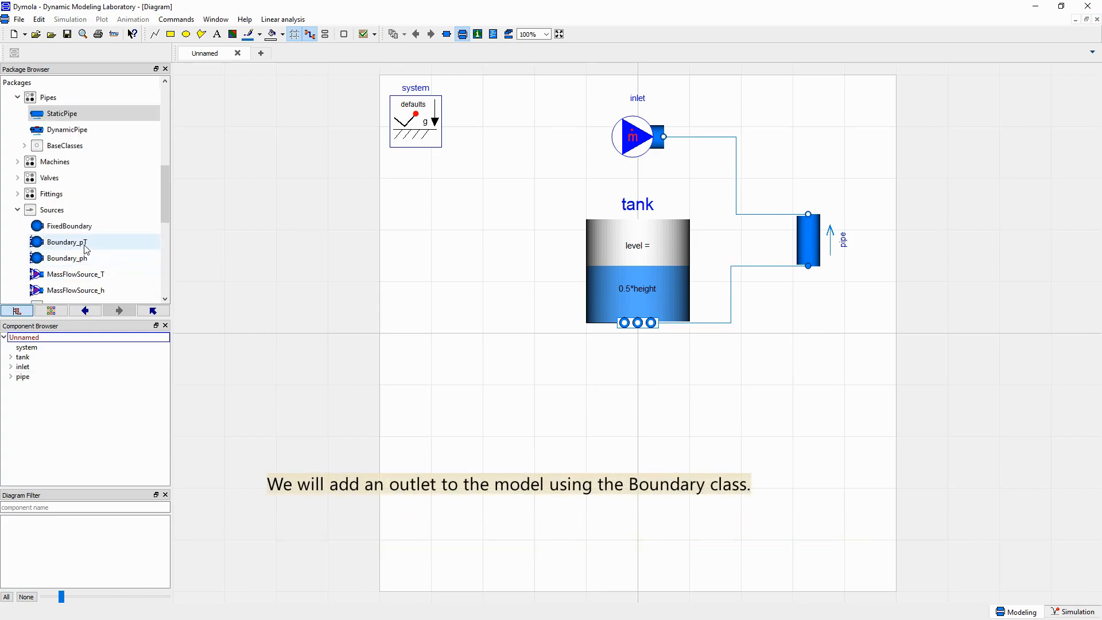
{"action": "left_click_drag", "start_coordinate": [85, 248], "coordinate": [588, 543]}
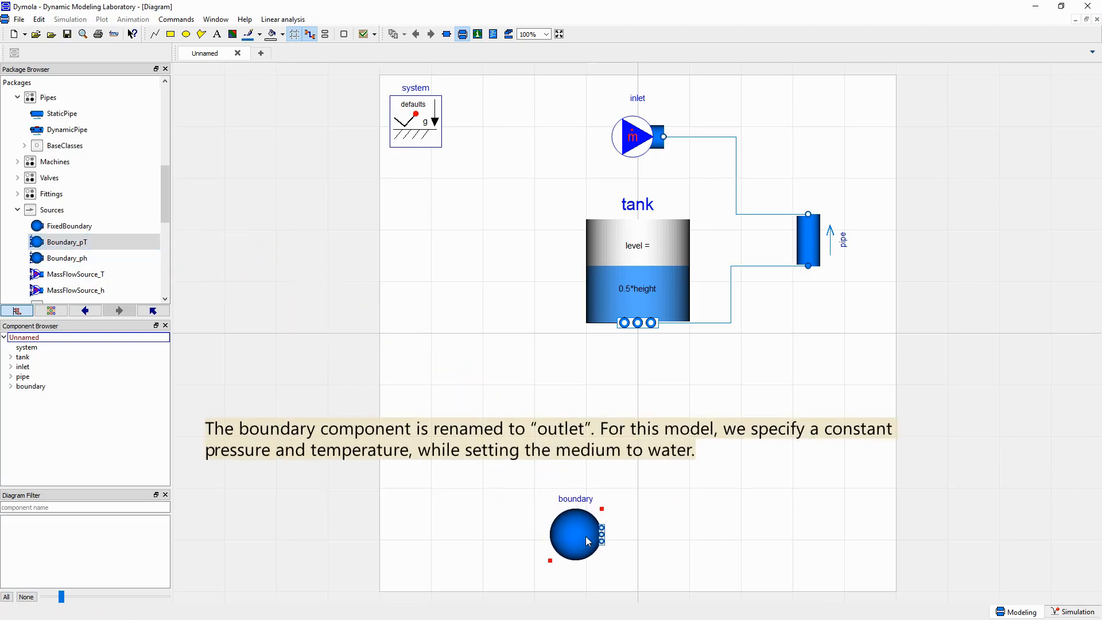
{"action": "double_click", "coordinate": [588, 543]}
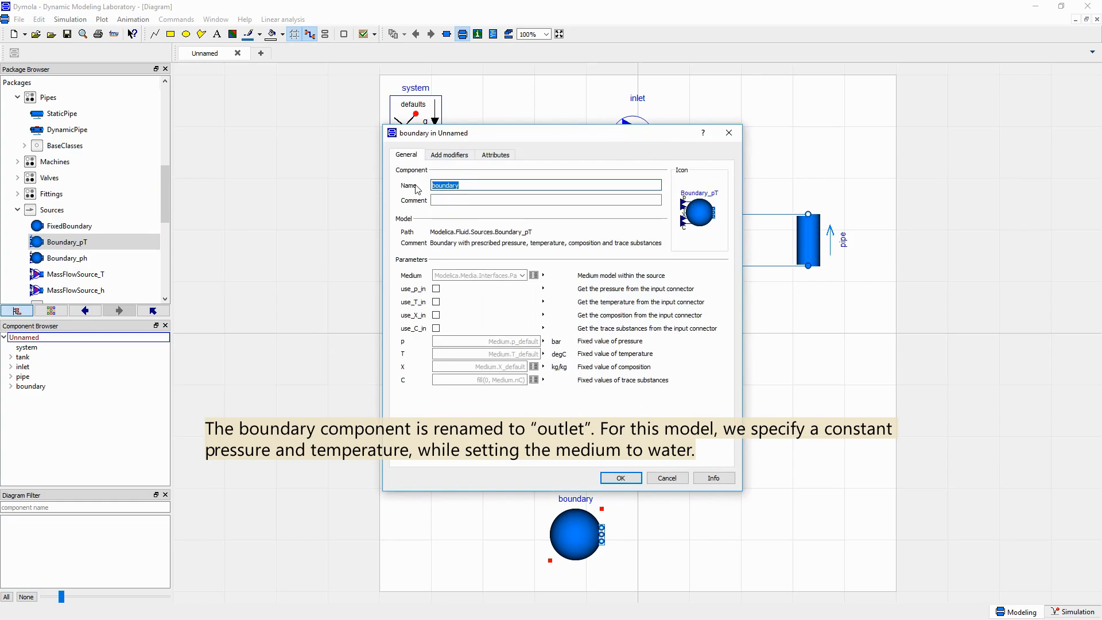
{"action": "type", "text": "outlet"}
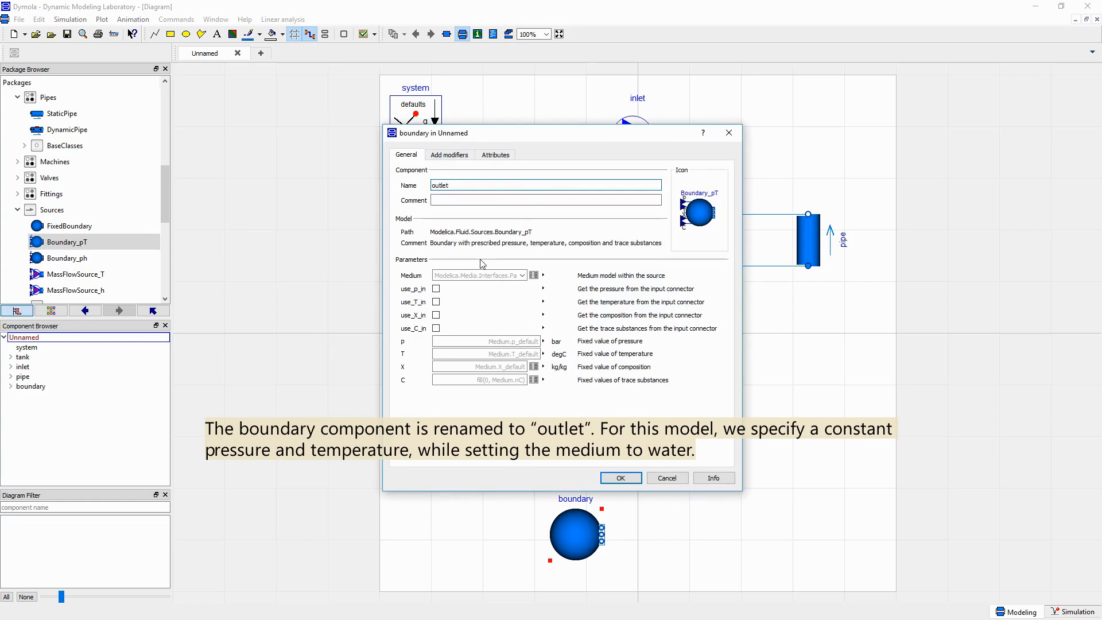
Set the outlet's medium to Water: Simple liquid water medium (incompressible, constant data).
{"action": "left_click", "coordinate": [522, 276]}
{"action": "scroll", "coordinate": [516, 310], "scroll_direction": "down", "scroll_amount": 5}
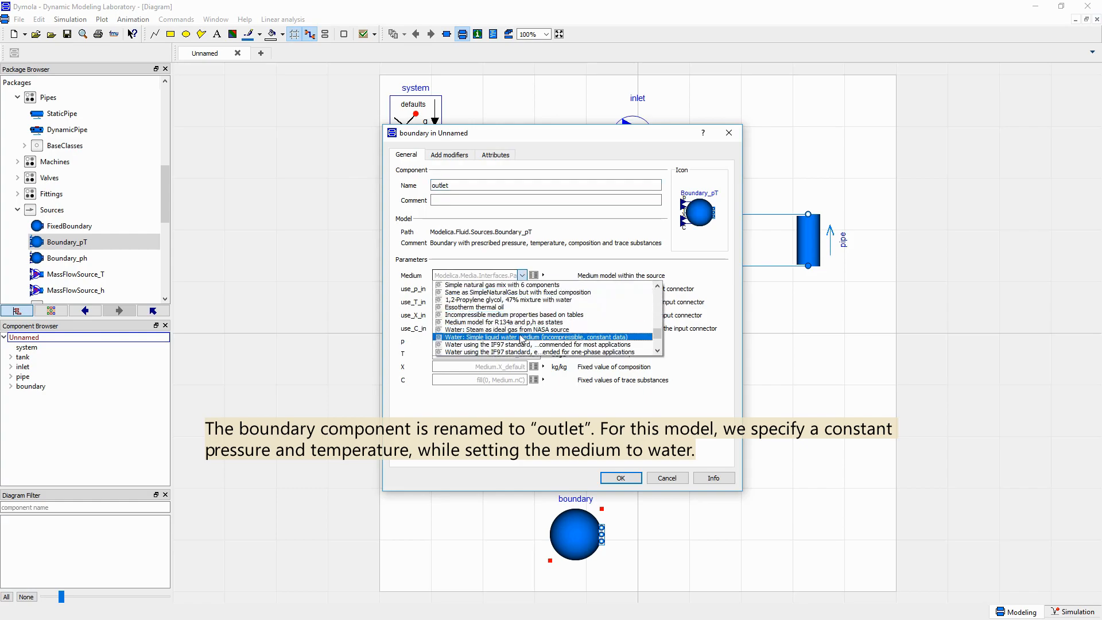
{"action": "left_click", "coordinate": [521, 337]}
{"action": "left_click", "coordinate": [520, 337]}
Try switching the outlet's pressure unit to Pa, and set it back to bar.
{"action": "left_click", "coordinate": [556, 341]}
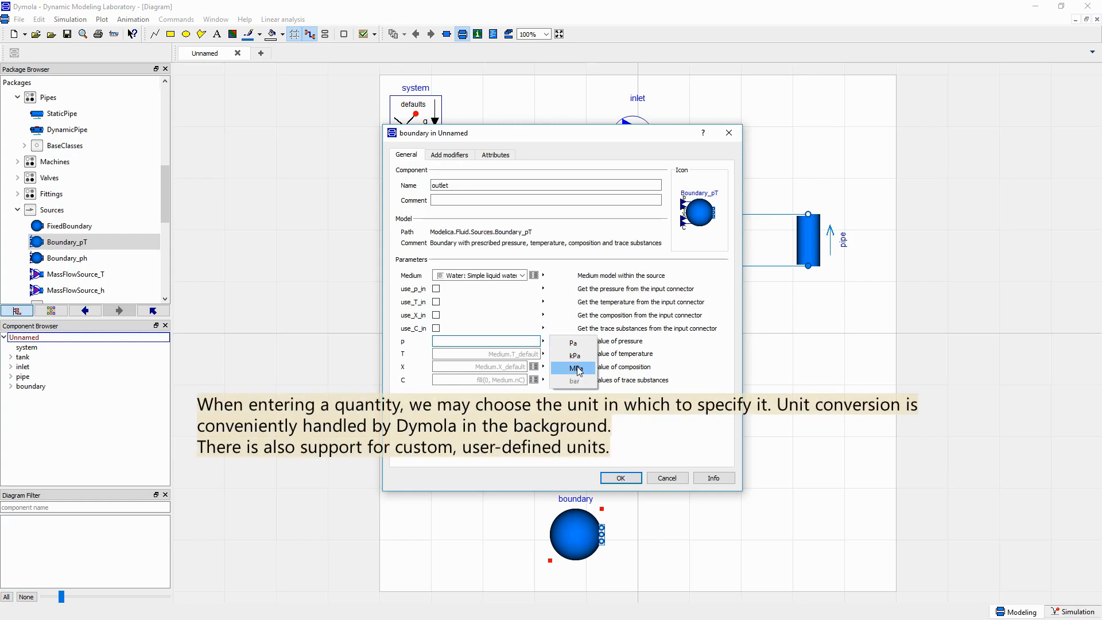
{"action": "left_click", "coordinate": [573, 343]}
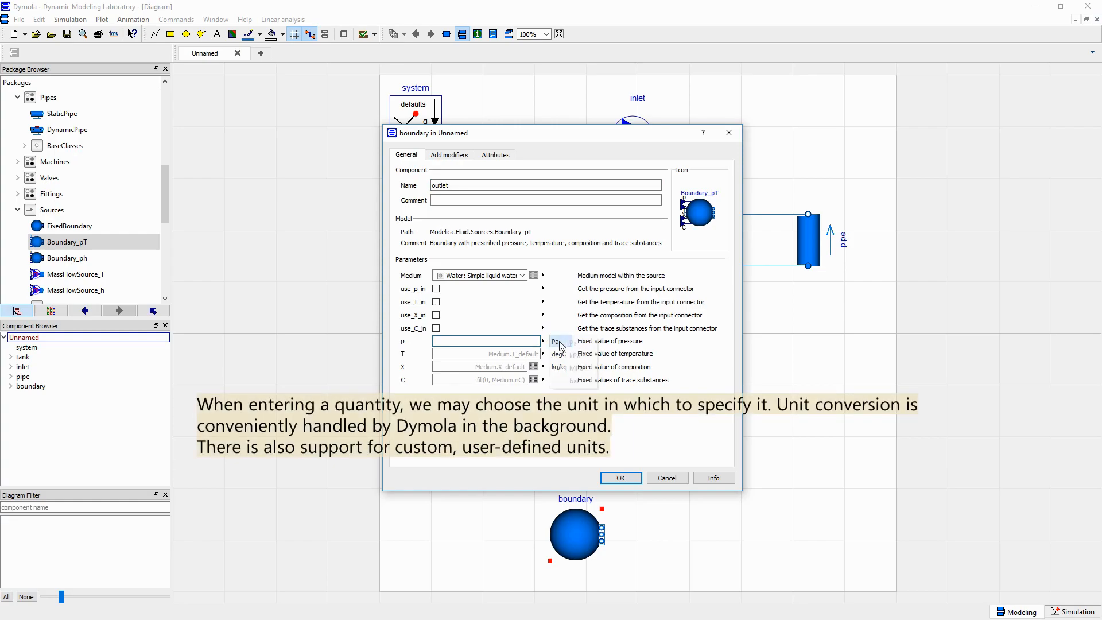
{"action": "left_click", "coordinate": [561, 344]}
{"action": "left_click", "coordinate": [574, 381]}
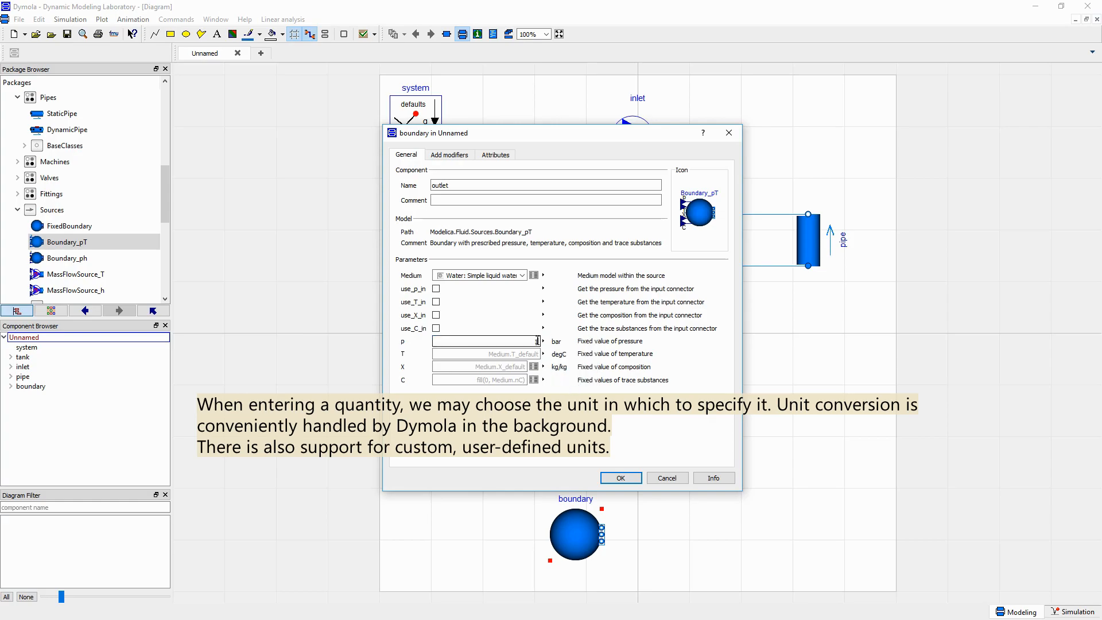
Set the outlet's fixed pressure to 1 bar and its fixed temperature to 20 degC, and apply the parameters.
{"action": "left_click", "coordinate": [529, 353]}
{"action": "type", "text": "20"}
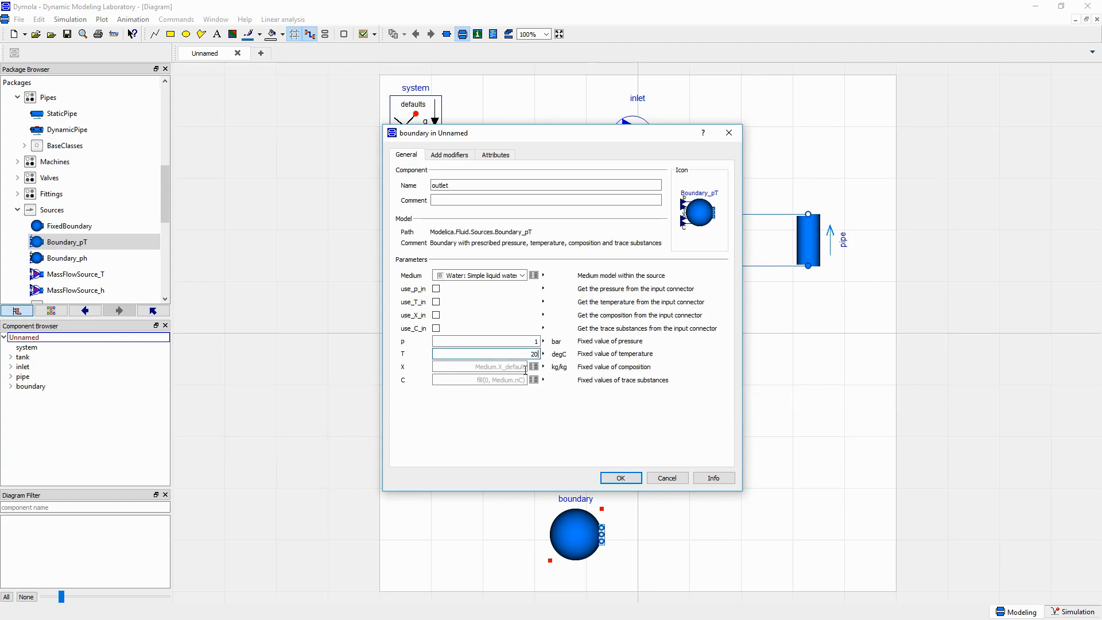
{"action": "left_click", "coordinate": [616, 478]}
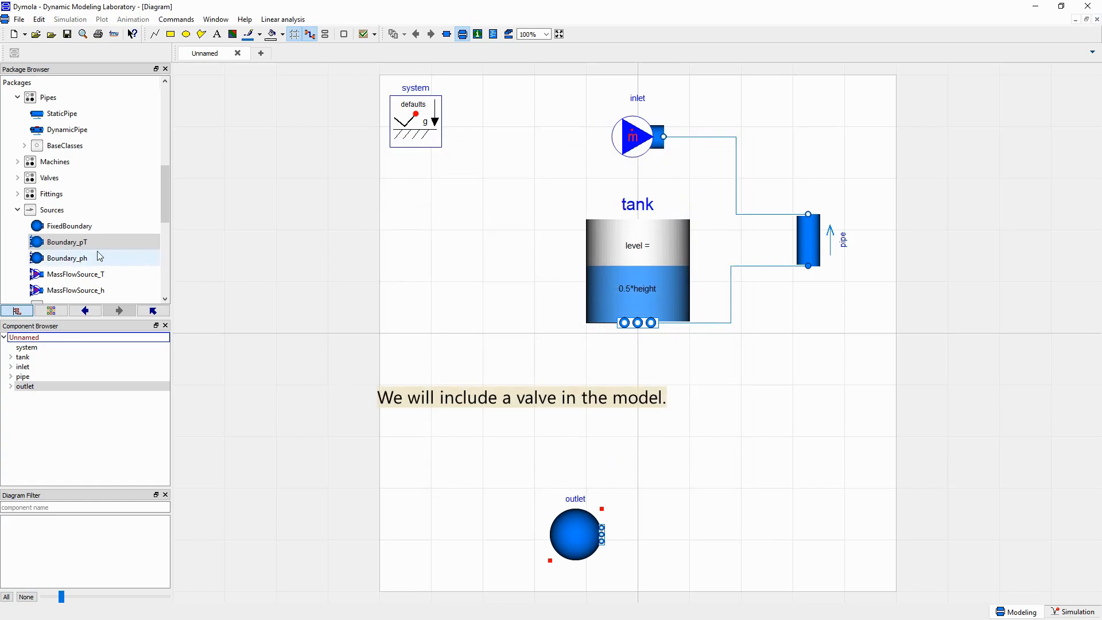
Insert a ValveDiscrete from the Fluid Valves package between the tank and the outlet, and rotate it so its flow arrow points up.
{"action": "left_click", "coordinate": [17, 178]}
{"action": "scroll", "coordinate": [17, 184], "scroll_direction": "down", "scroll_amount": 1}
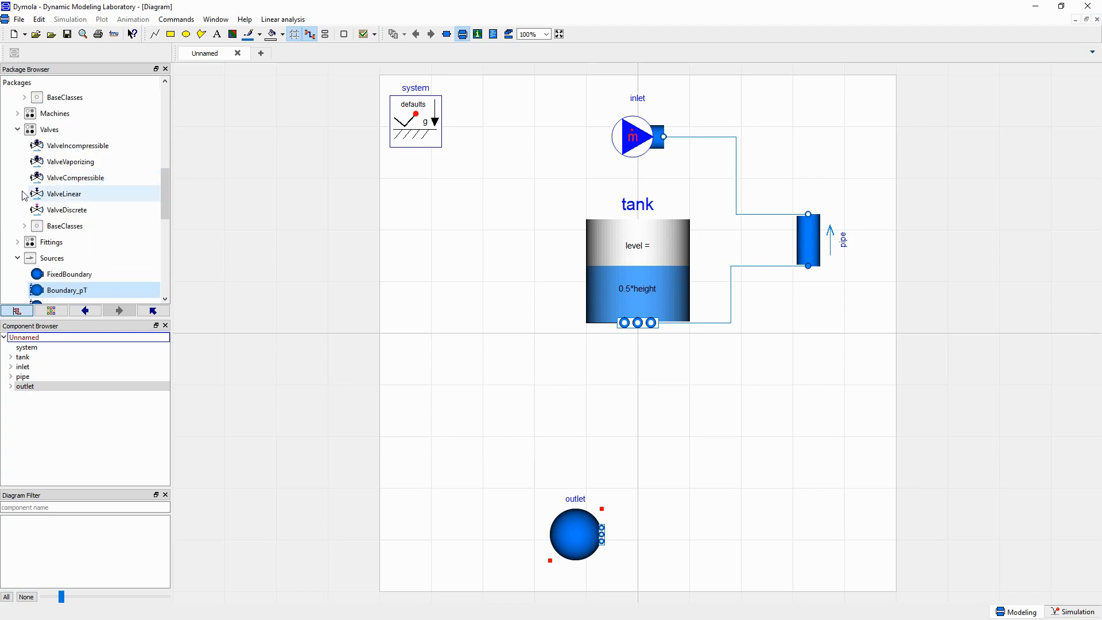
{"action": "left_click_drag", "start_coordinate": [63, 210], "coordinate": [694, 466]}
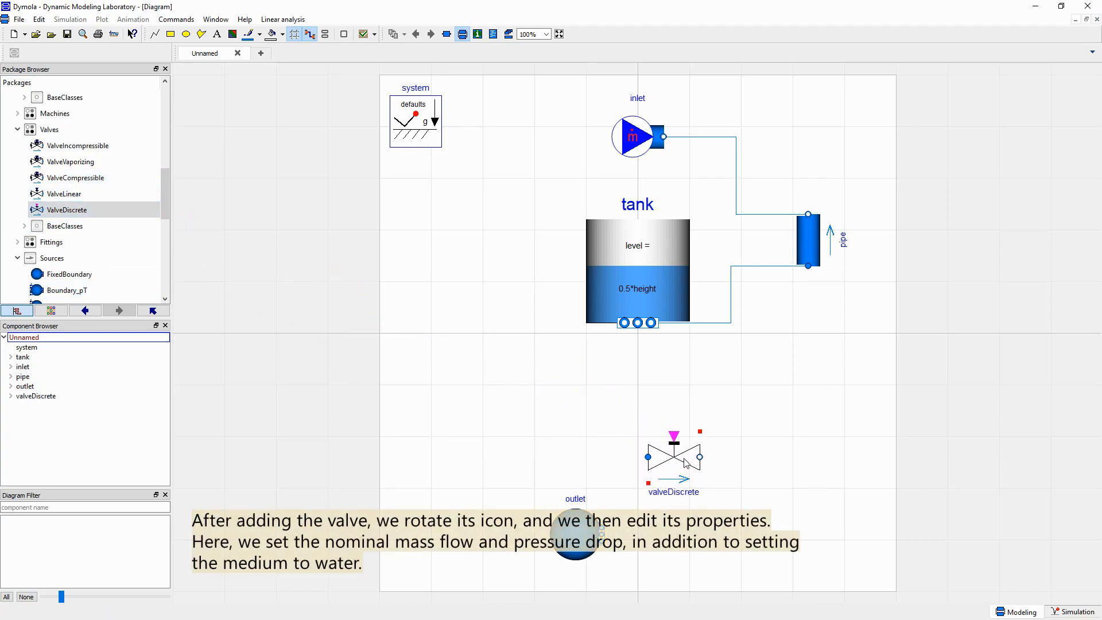
{"action": "right_click", "coordinate": [686, 457]}
{"action": "left_click", "coordinate": [724, 379]}
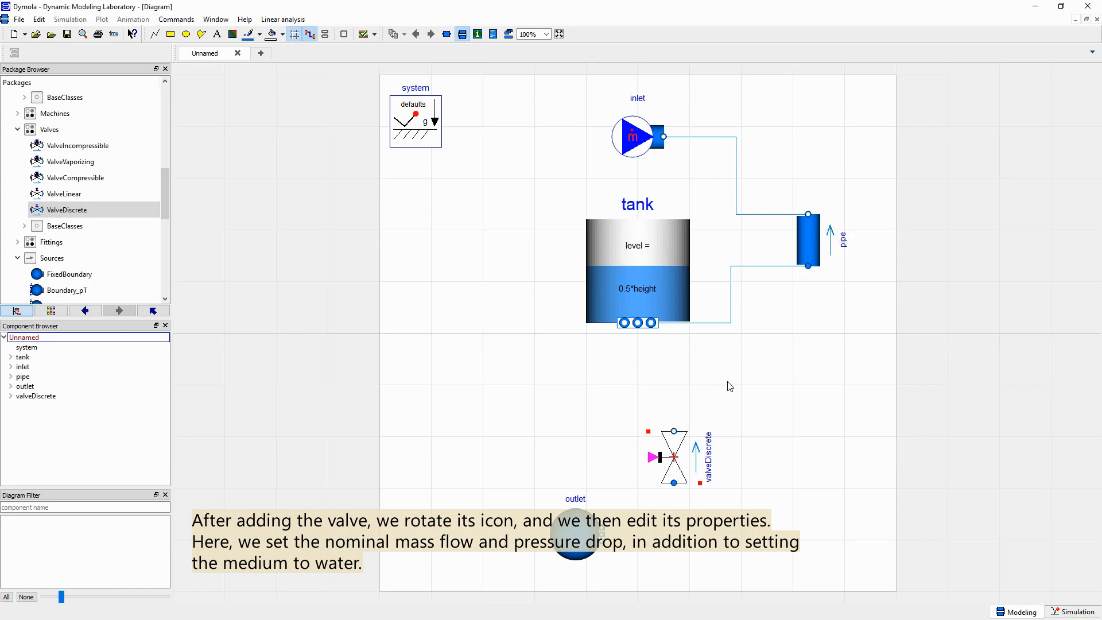
Give the valve the simple liquid water medium, a nominal mass flow of 100 kg/s and a nominal pressure drop of 1 Pa.
{"action": "double_click", "coordinate": [666, 445]}
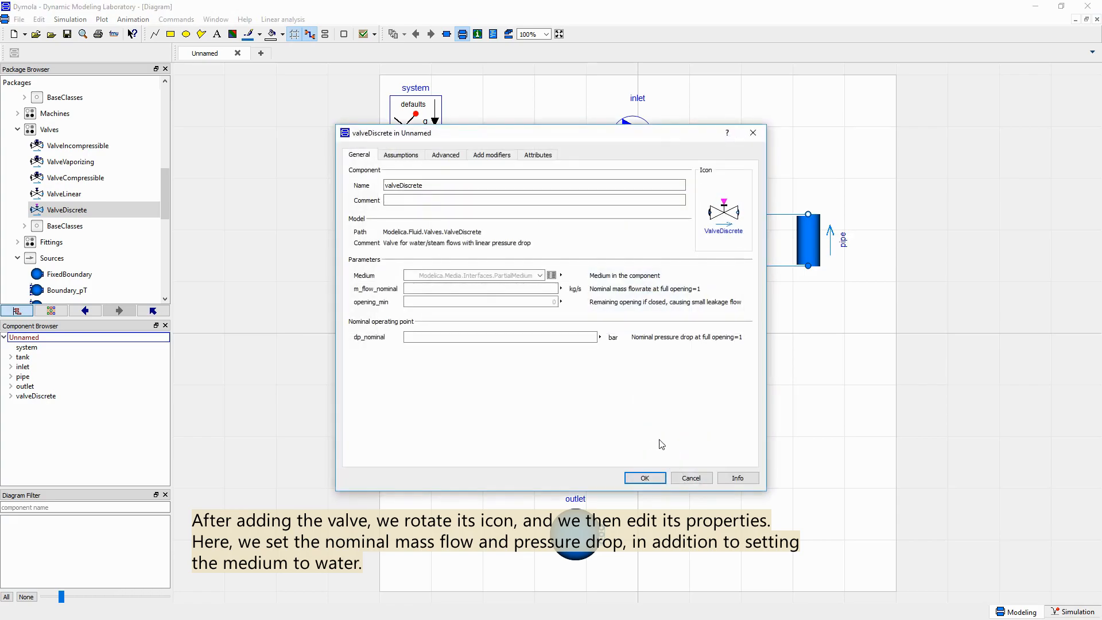
{"action": "left_click", "coordinate": [539, 275]}
{"action": "scroll", "coordinate": [538, 332], "scroll_direction": "down", "scroll_amount": 4}
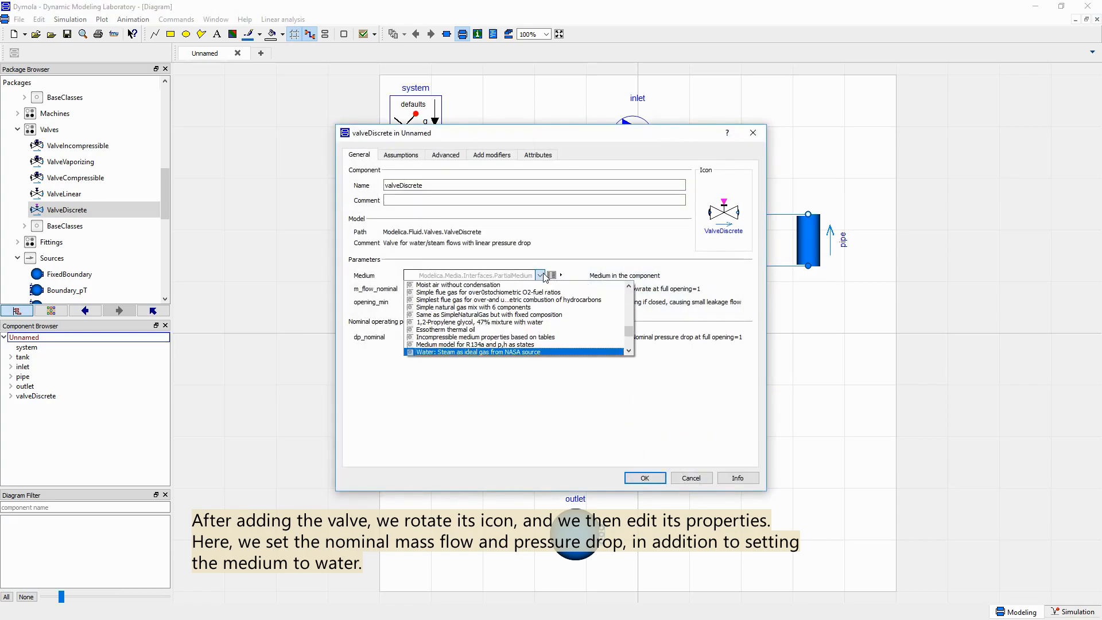
{"action": "left_click", "coordinate": [530, 337]}
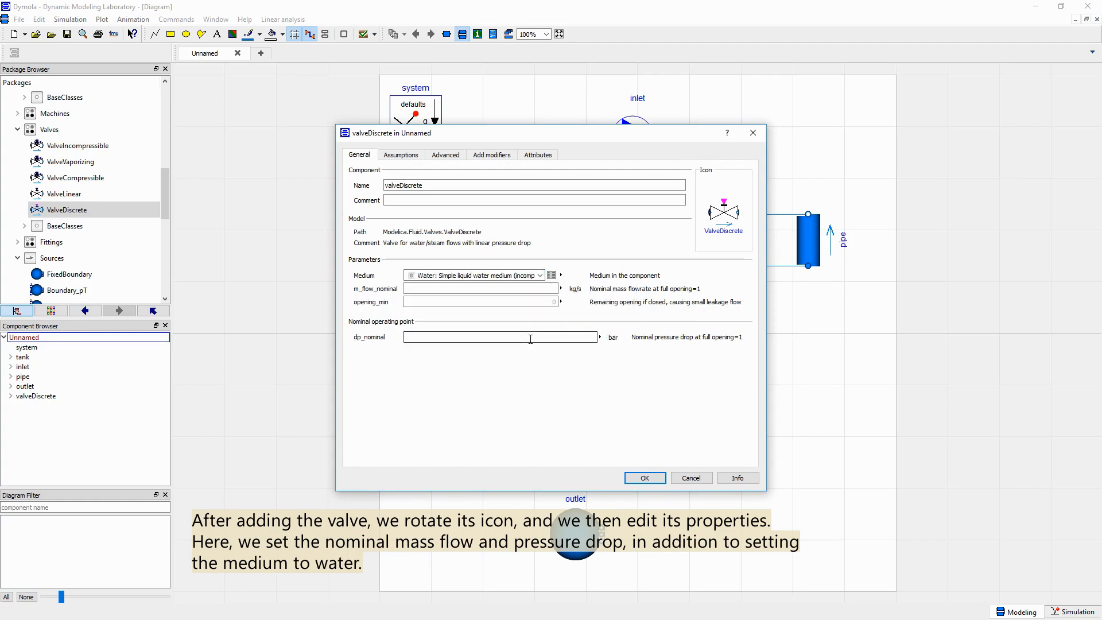
{"action": "left_click", "coordinate": [533, 291]}
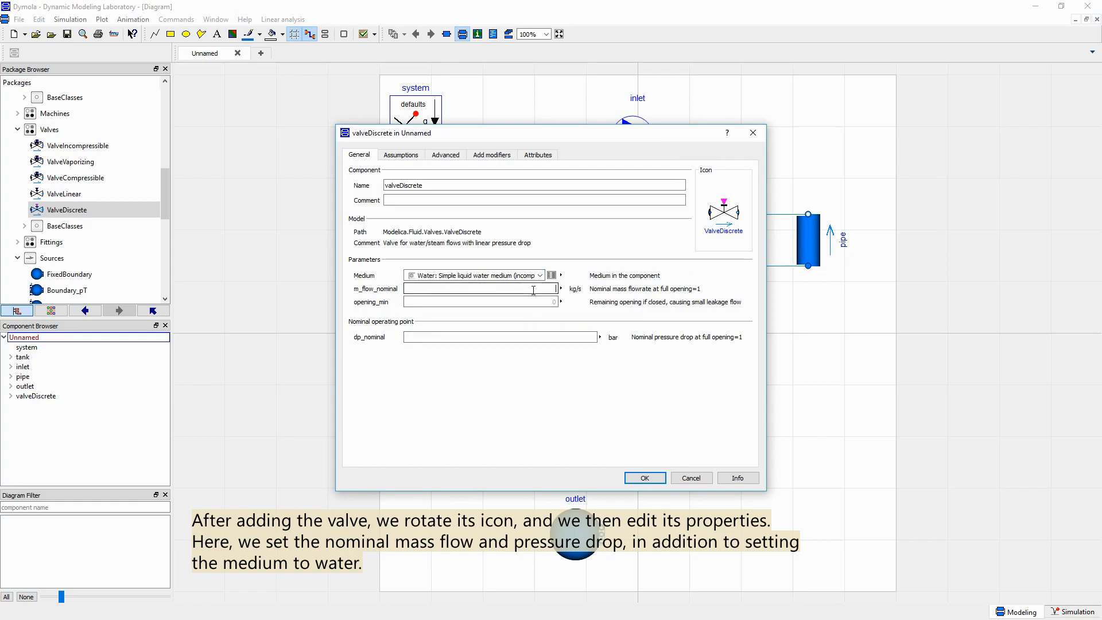
{"action": "left_click", "coordinate": [613, 337]}
{"action": "left_click", "coordinate": [620, 341]}
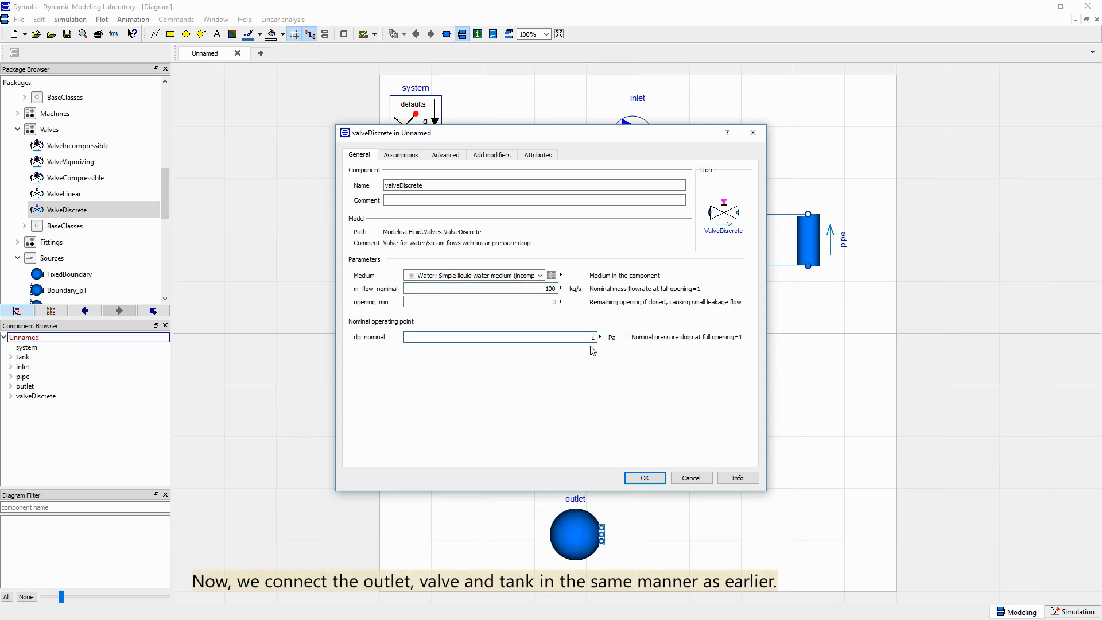
{"action": "left_click", "coordinate": [644, 477]}
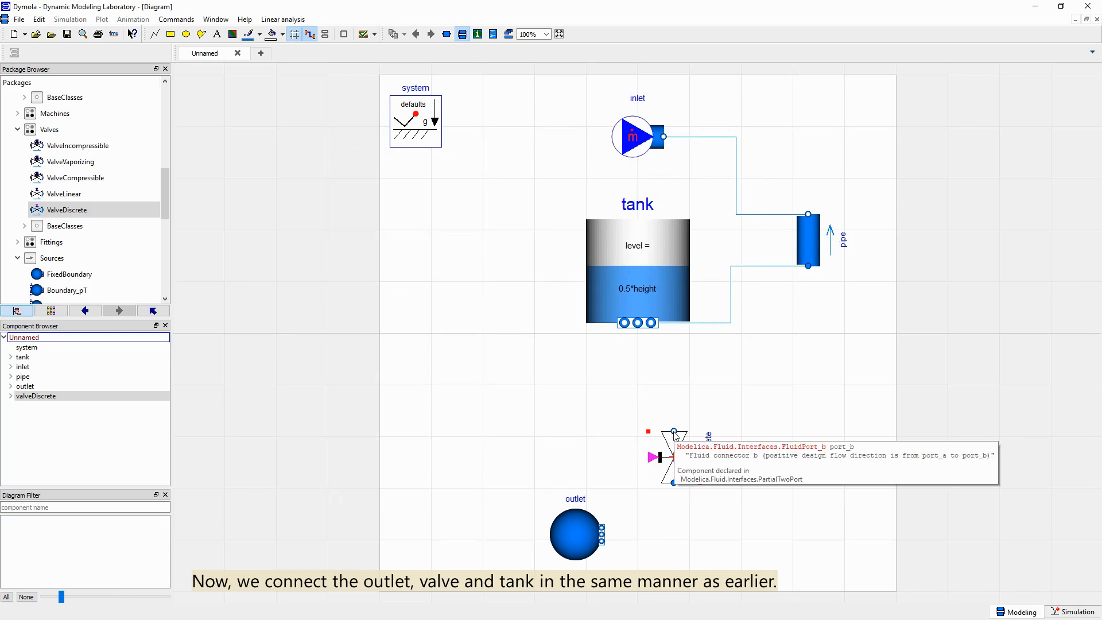
Connect the valve's upper port to the tank's middle bottom port and its lower port to the outlet.
{"action": "left_click_drag", "start_coordinate": [674, 431], "coordinate": [638, 324]}
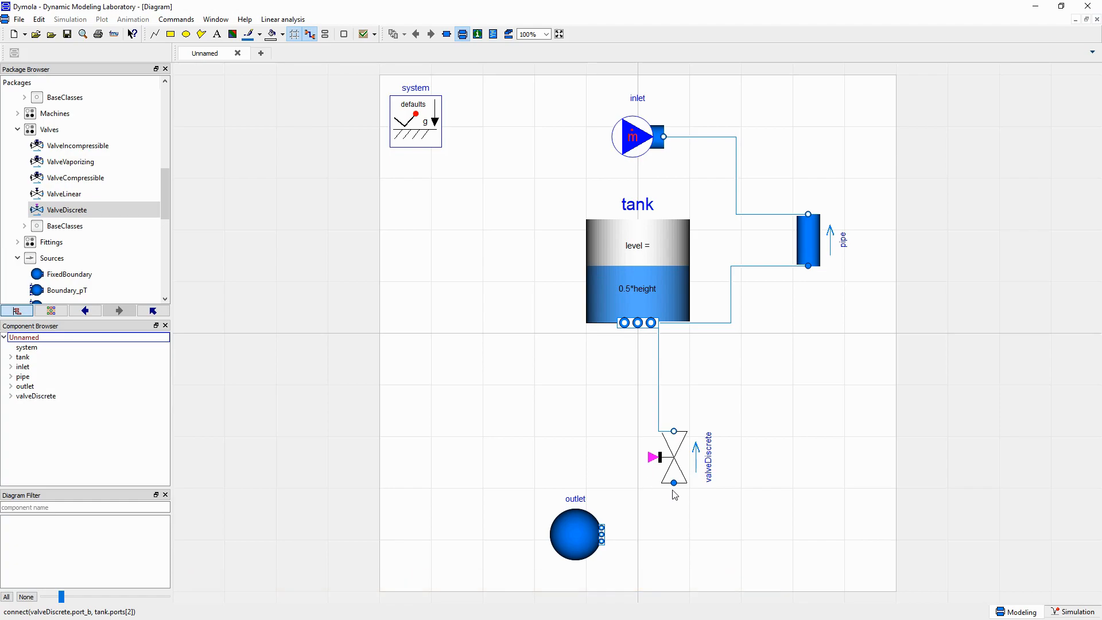
{"action": "mouse_move", "coordinate": [674, 482]}
{"action": "left_mouse_down"}
{"action": "mouse_move", "coordinate": [634, 542]}
{"action": "mouse_move", "coordinate": [605, 537]}
{"action": "left_mouse_up"}
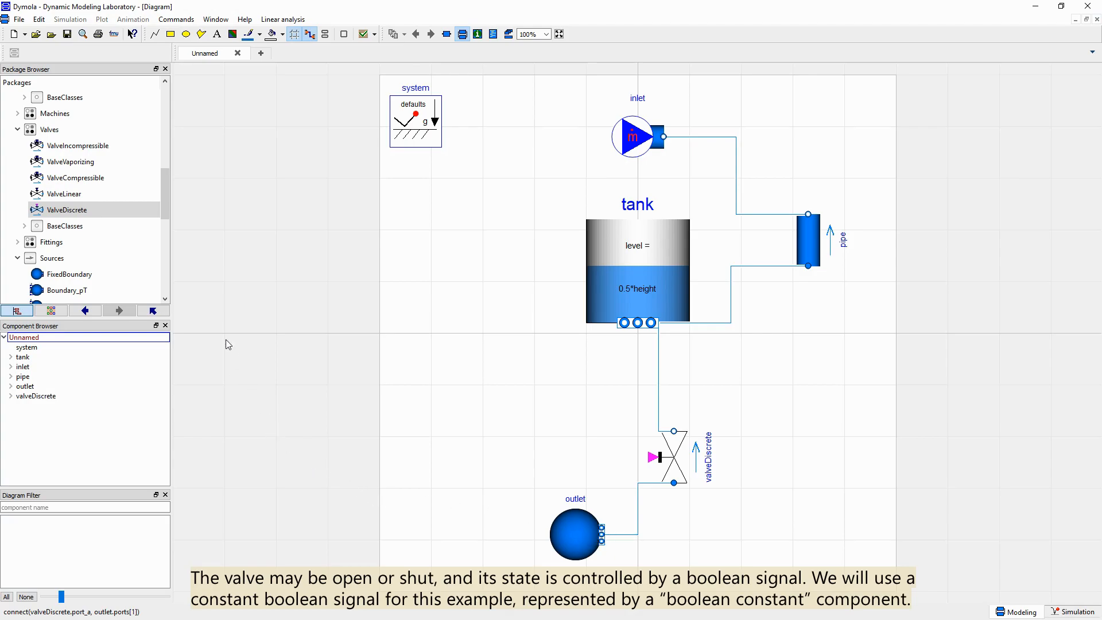
Insert a BooleanConstant from the Blocks Sources package between the tank and the outlet, to the left of the valve.
{"action": "scroll", "coordinate": [86, 166], "scroll_direction": "up", "scroll_amount": 10}
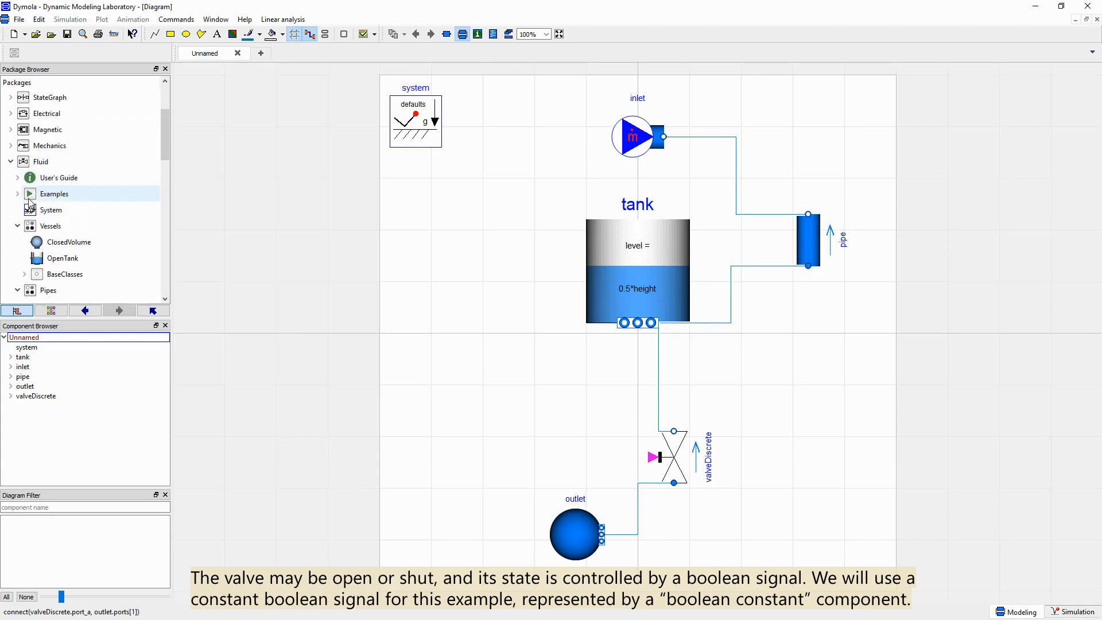
{"action": "left_click", "coordinate": [10, 113]}
{"action": "scroll", "coordinate": [56, 167], "scroll_direction": "down", "scroll_amount": 2}
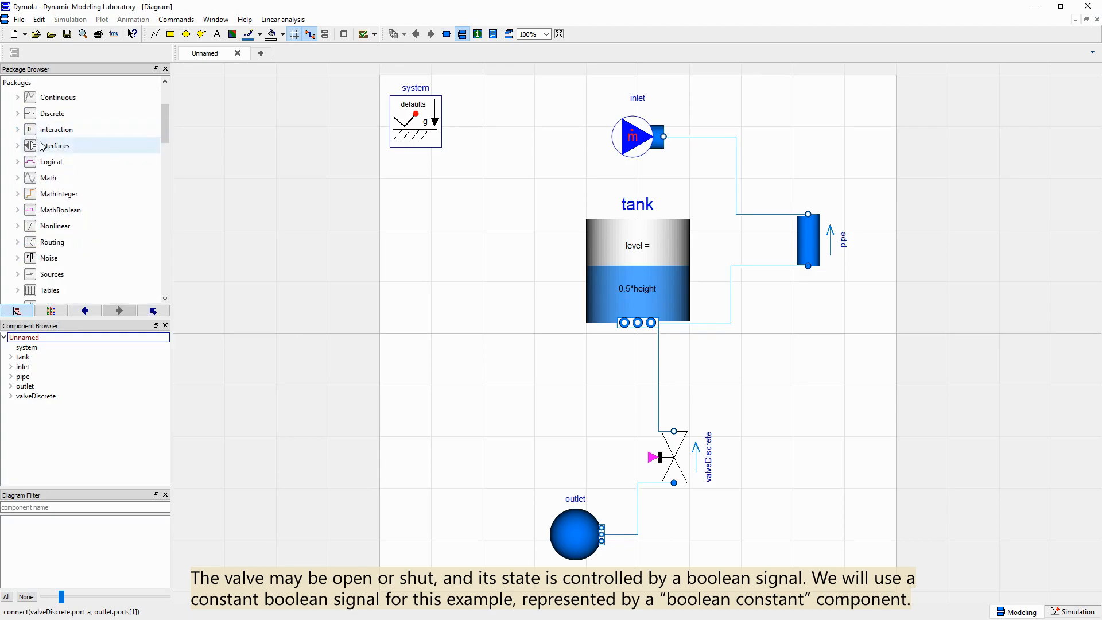
{"action": "left_click", "coordinate": [18, 226]}
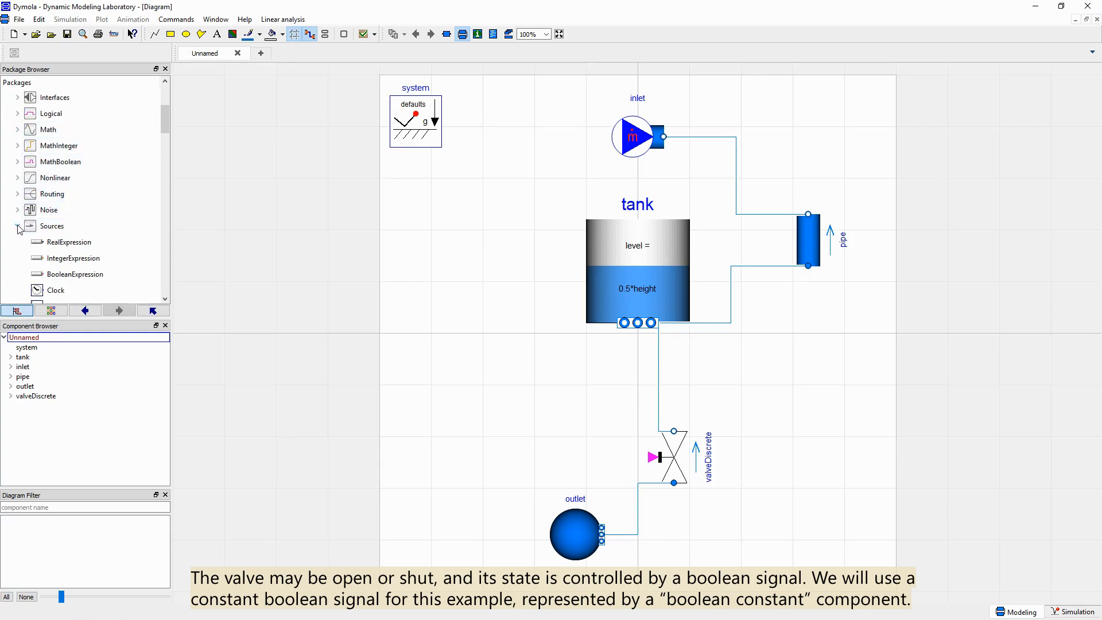
{"action": "scroll", "coordinate": [26, 226], "scroll_direction": "down", "scroll_amount": 2}
{"action": "scroll", "coordinate": [28, 226], "scroll_direction": "down", "scroll_amount": 5}
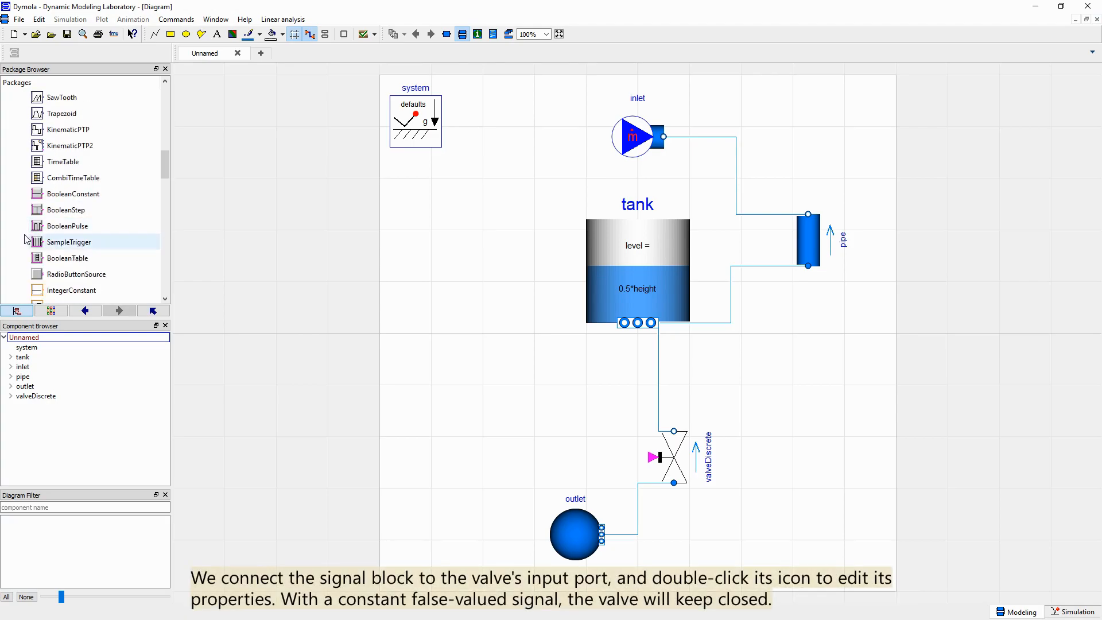
{"action": "left_click_drag", "start_coordinate": [55, 199], "coordinate": [529, 411]}
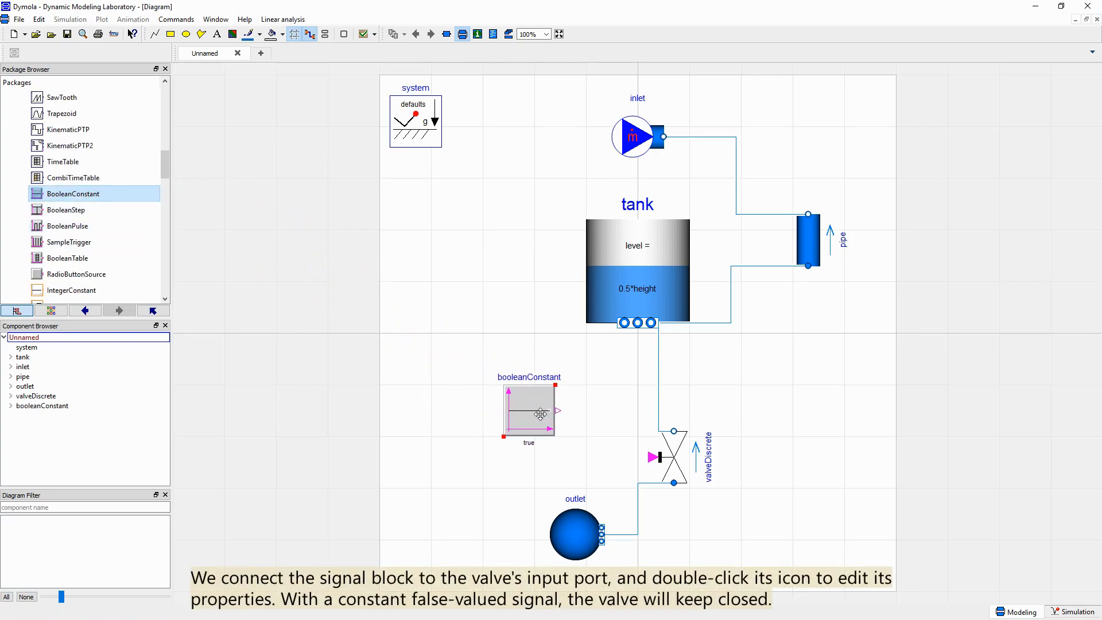
Connect the Boolean constant's output to the valve's signal input and set its constant output value k to false.
{"action": "left_click_drag", "start_coordinate": [654, 457], "coordinate": [560, 410]}
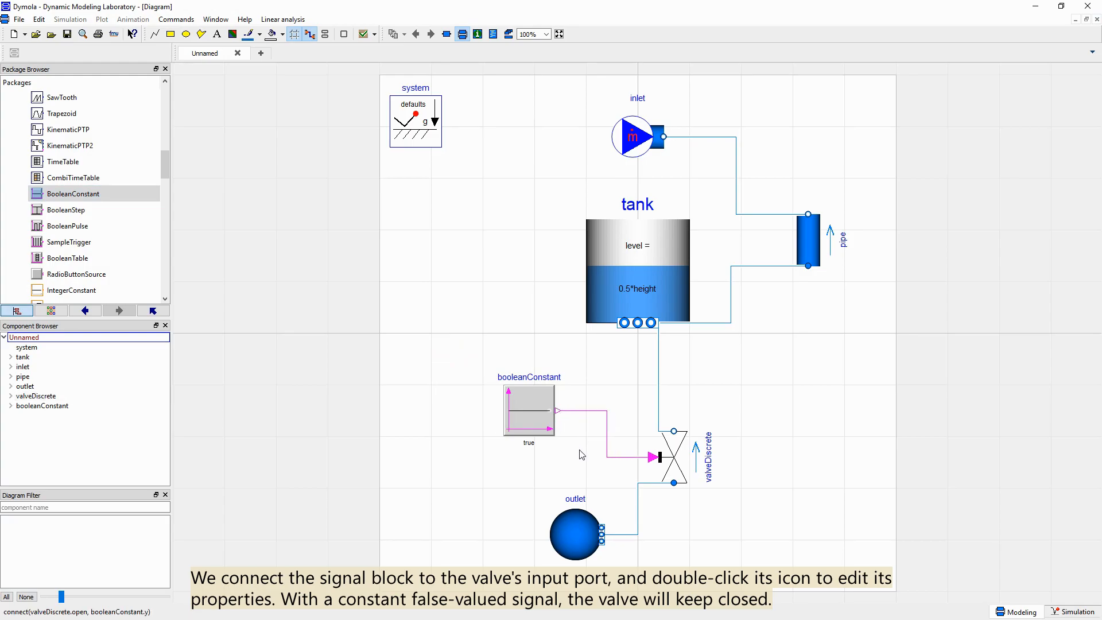
{"action": "double_click", "coordinate": [543, 401]}
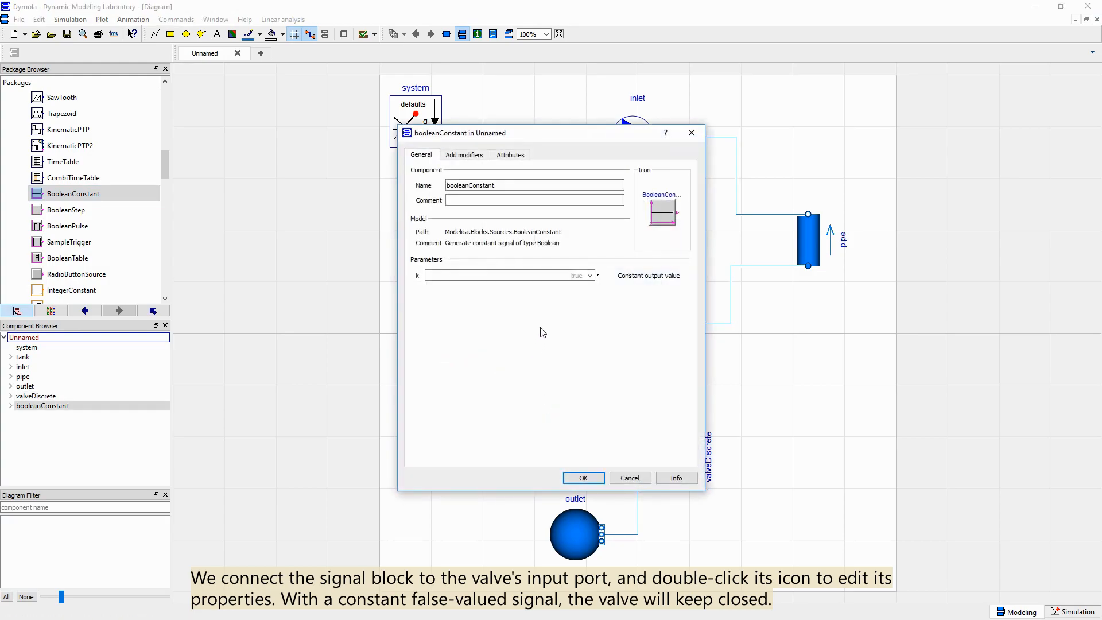
{"action": "left_click", "coordinate": [562, 274]}
{"action": "type", "text": "false"}
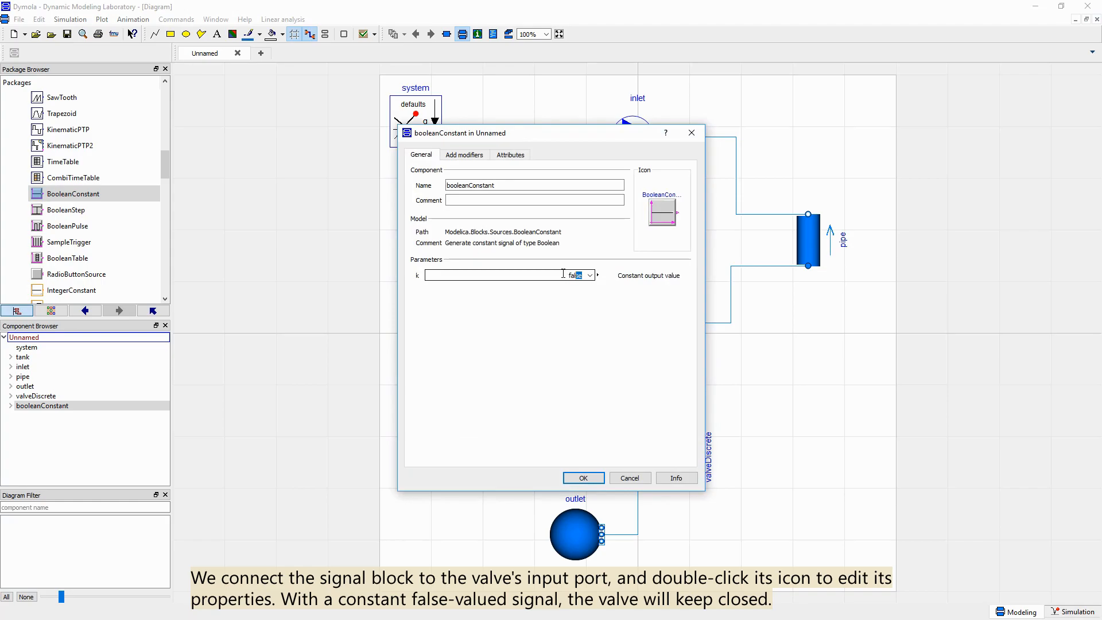
{"action": "key", "text": "Return"}
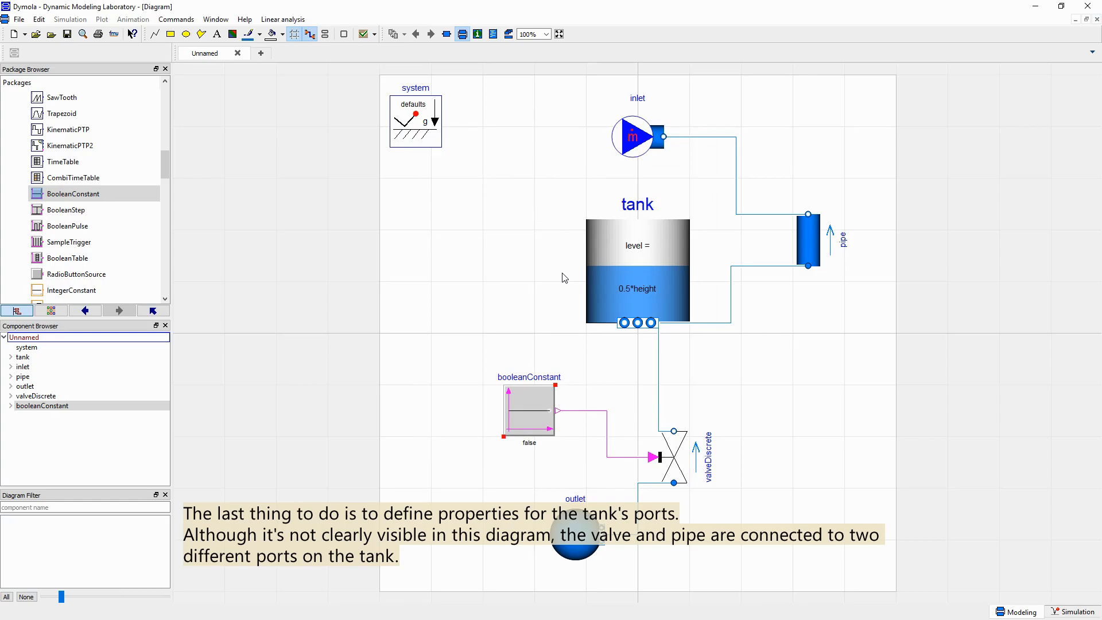
Define two port rows in the tank's portsData and give the first port a diameter of .05 and height 0.
{"action": "double_click", "coordinate": [607, 274]}
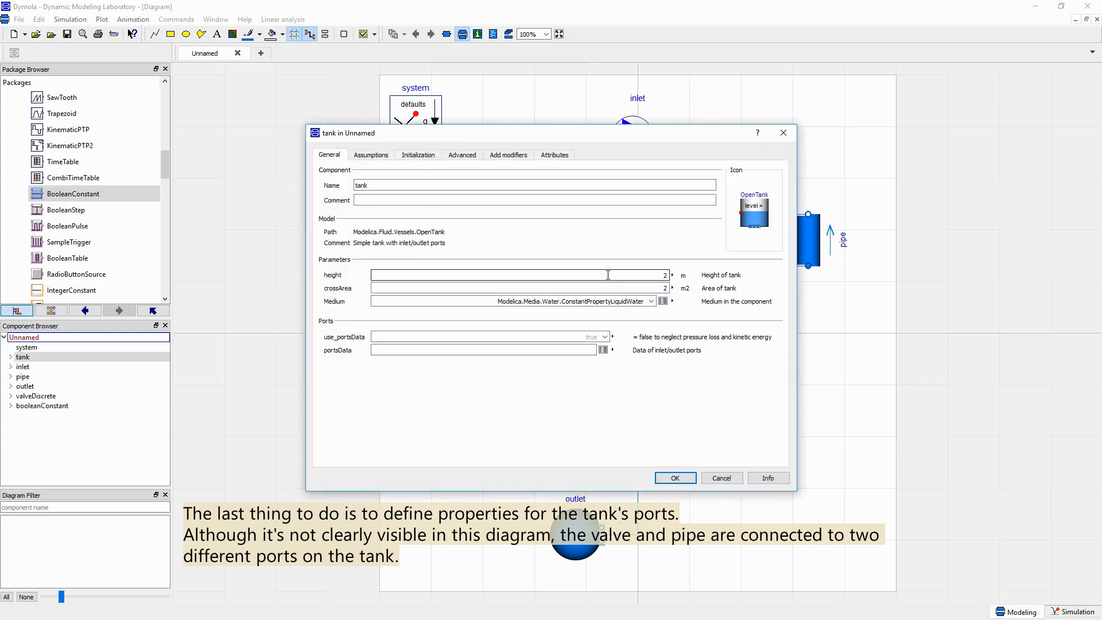
{"action": "left_click", "coordinate": [603, 349]}
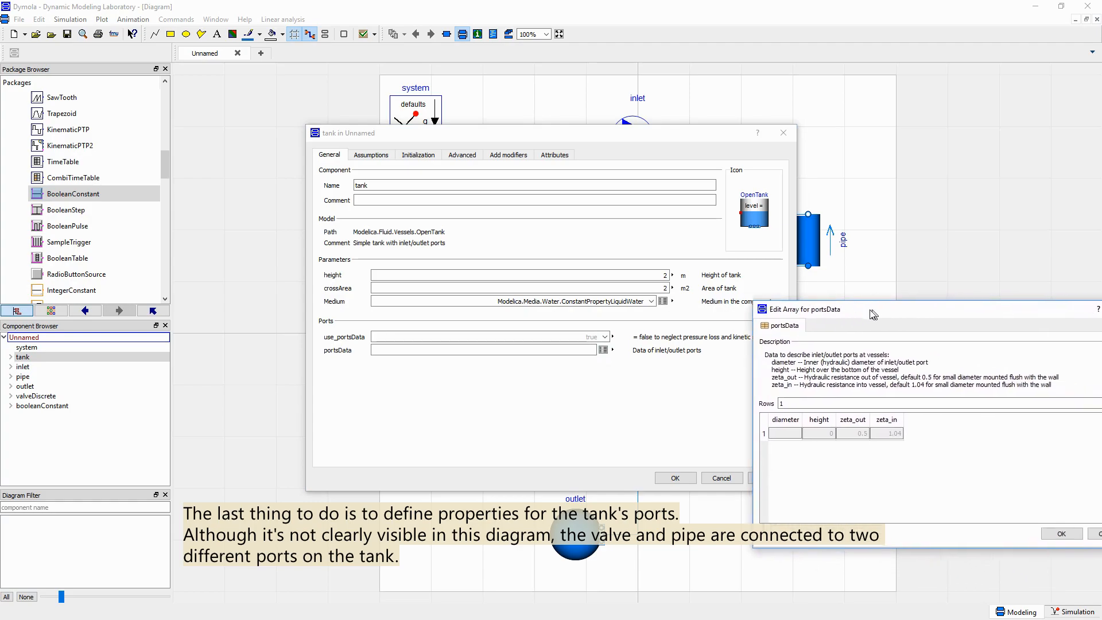
{"action": "left_click_drag", "start_coordinate": [875, 311], "coordinate": [771, 305]}
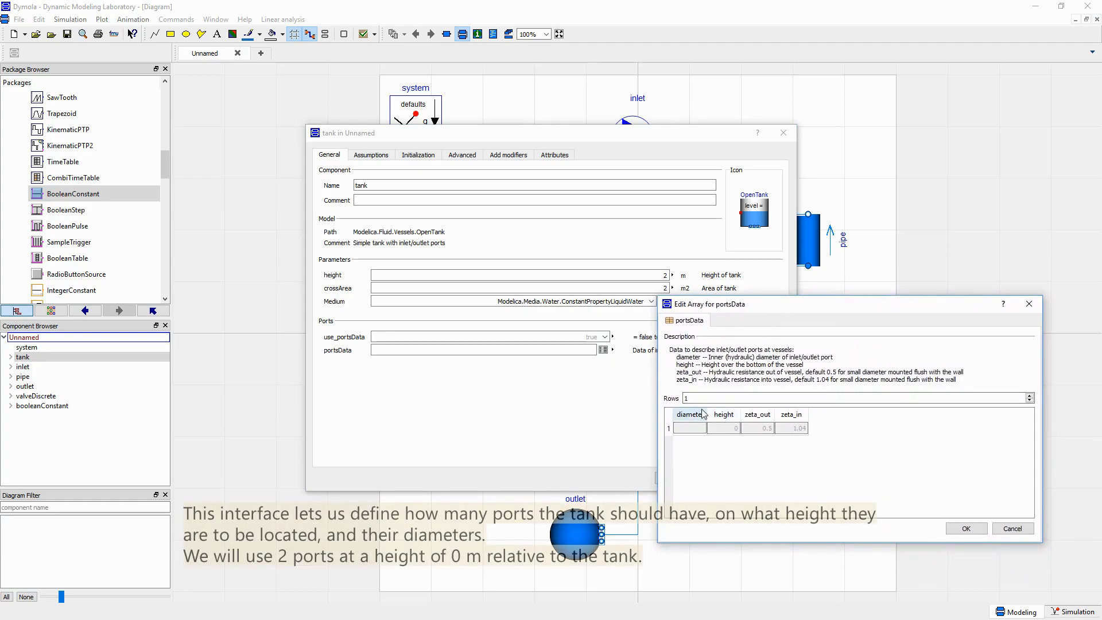
{"action": "type", "text": "2"}
{"action": "left_click", "coordinate": [691, 428]}
{"action": "left_click", "coordinate": [695, 428]}
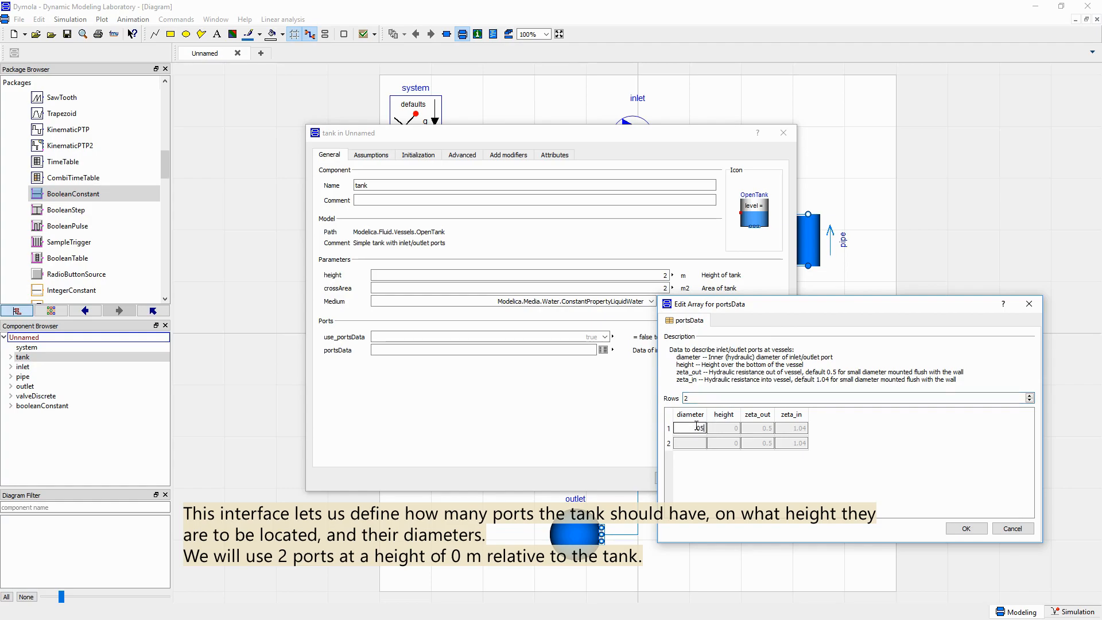
{"action": "left_click", "coordinate": [719, 428]}
{"action": "type", "text": "0"}
Give the tank's second port a diameter of .05 and height 0, and apply the tank's parameters.
{"action": "left_click", "coordinate": [690, 442]}
{"action": "type", "text": ".05"}
{"action": "left_click", "coordinate": [721, 442]}
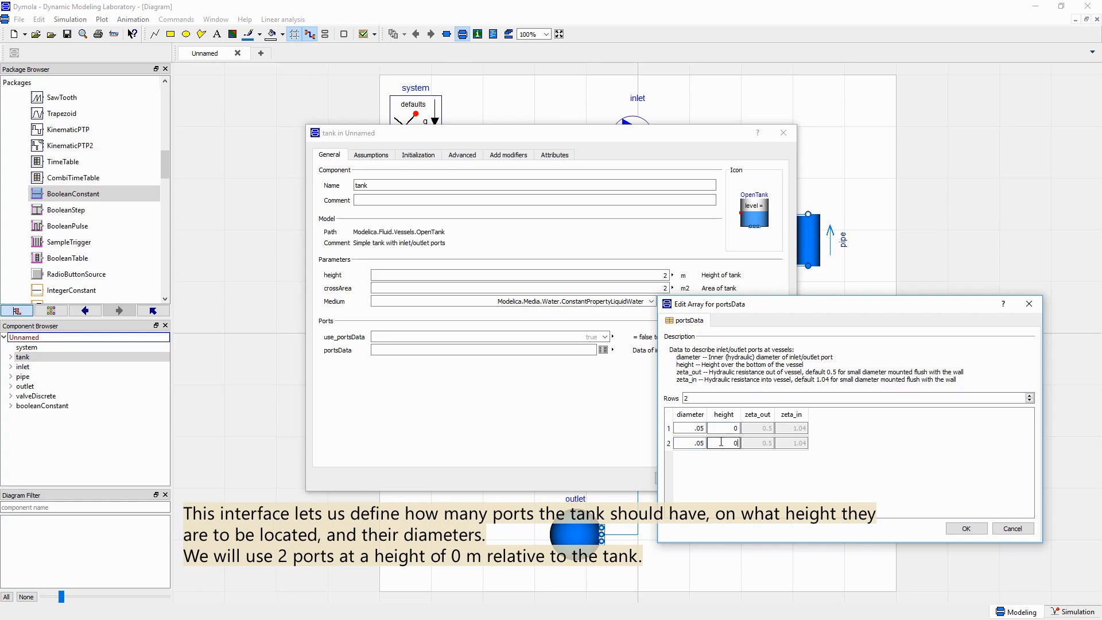
{"action": "left_click", "coordinate": [964, 529]}
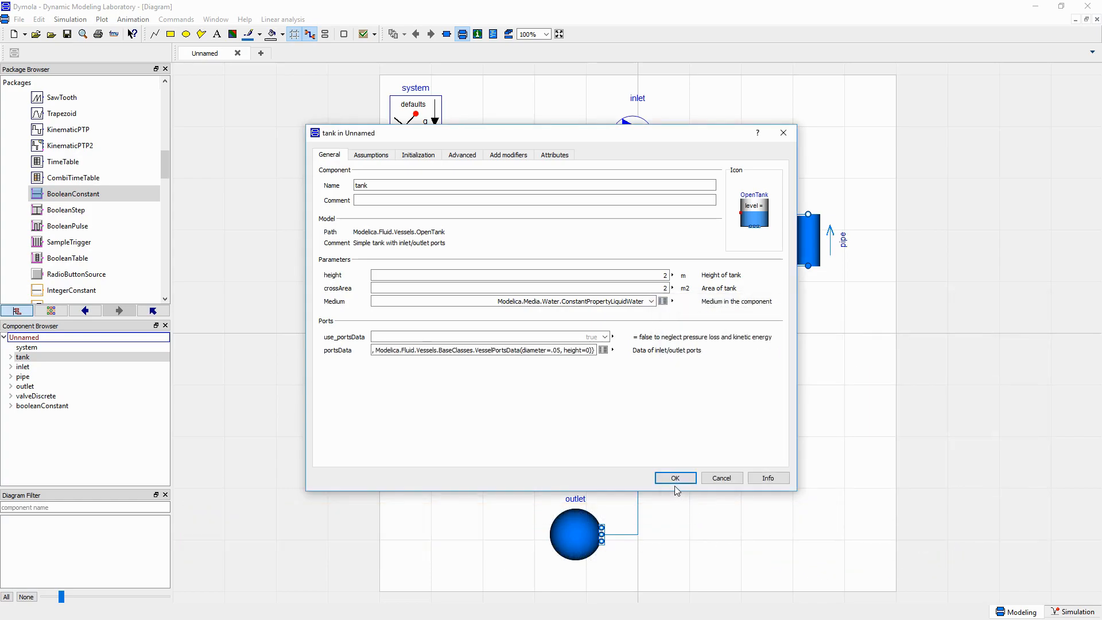
{"action": "left_click", "coordinate": [676, 480]}
{"action": "left_click", "coordinate": [767, 415]}
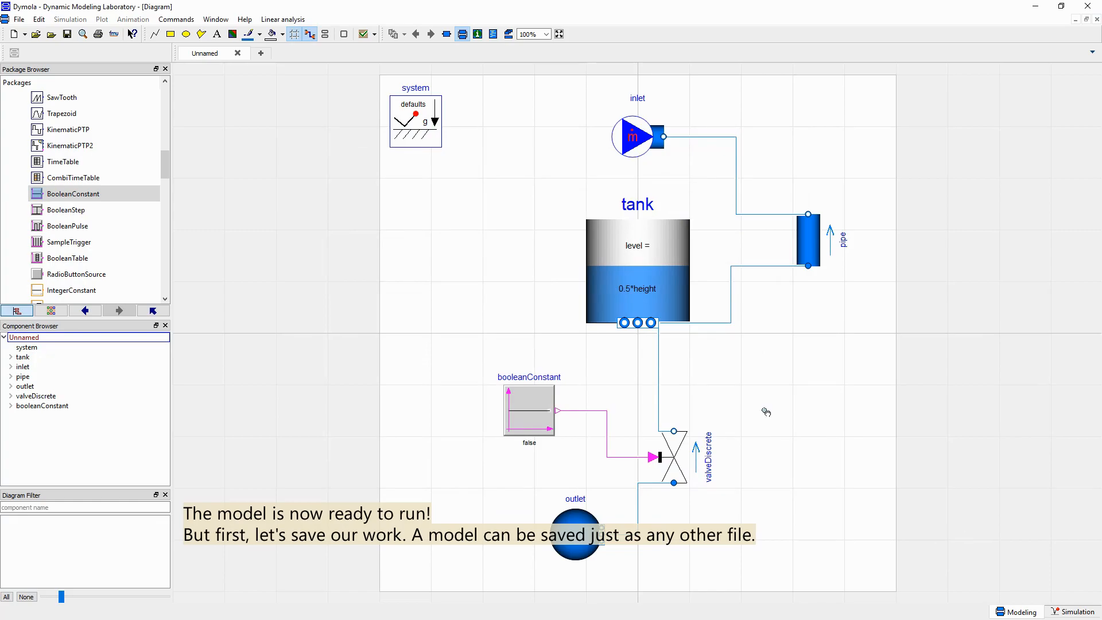
Save the model under the name MyTank as MyTank.mo, overwriting the existing file.
{"action": "key", "text": "ctrl+s"}
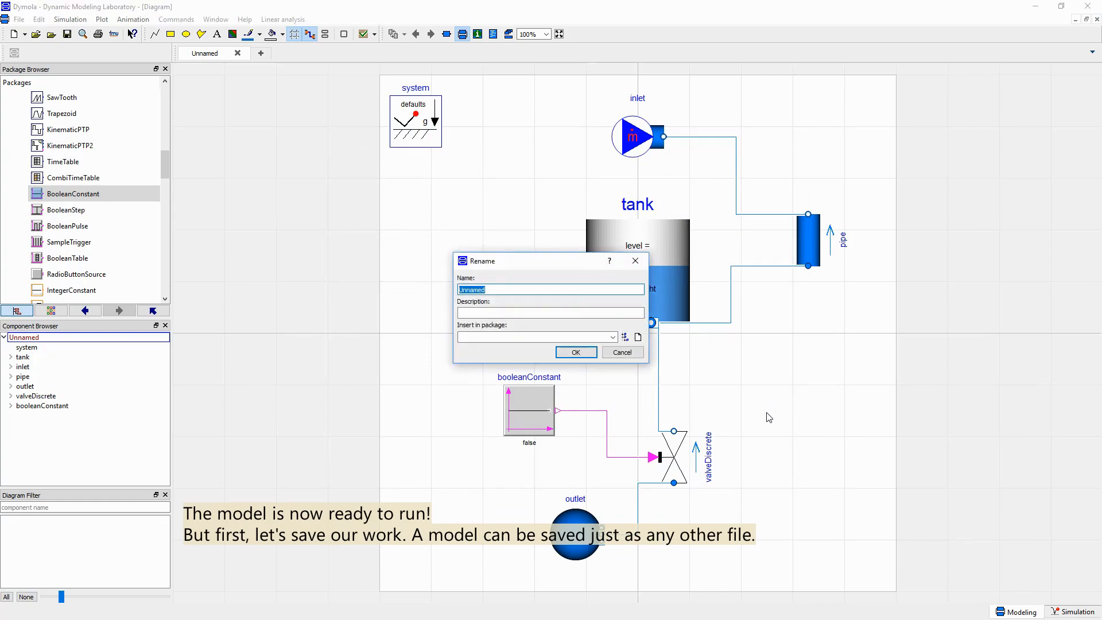
{"action": "type", "text": "MyTank"}
{"action": "key", "text": "Return"}
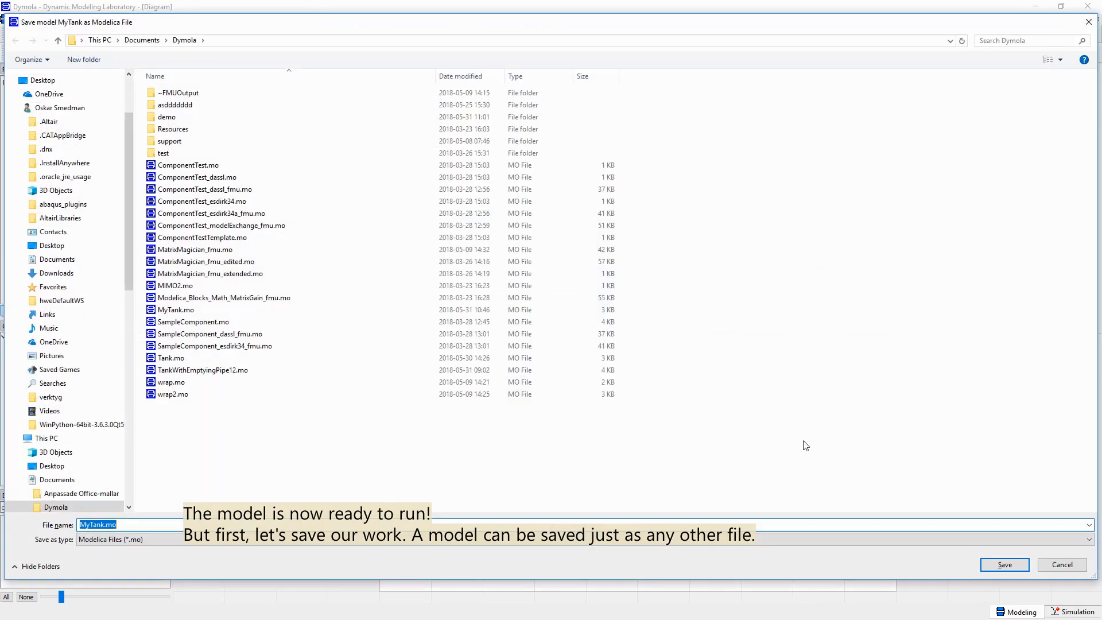
{"action": "left_click", "coordinate": [1004, 564]}
{"action": "left_click", "coordinate": [577, 316]}
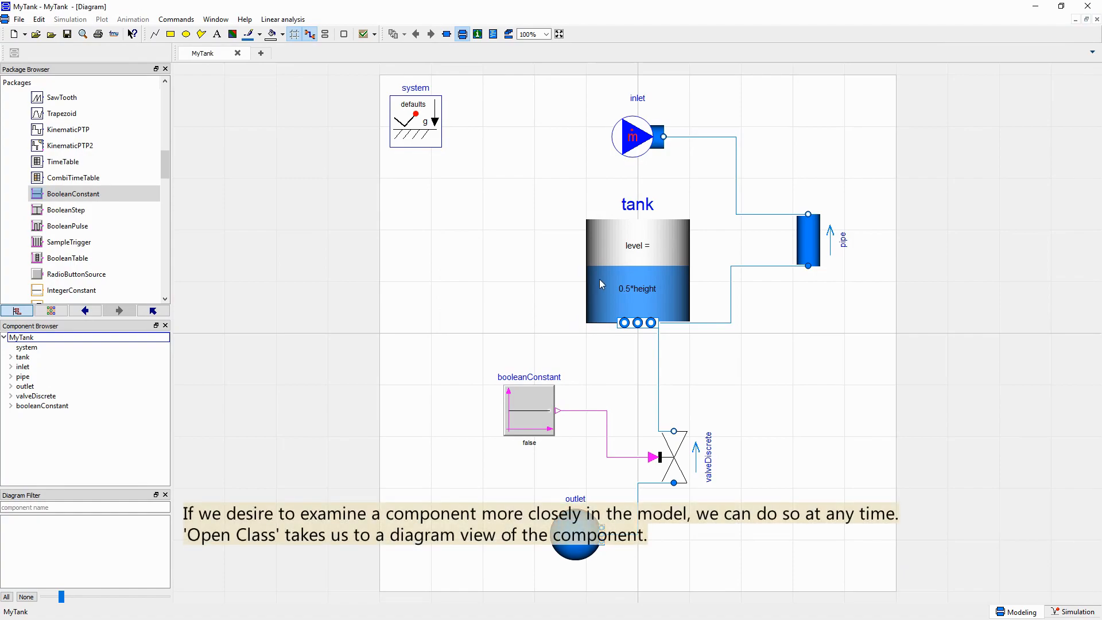
Open the class of the tank component in a new tab.
{"action": "left_click", "coordinate": [616, 269]}
{"action": "right_click", "coordinate": [619, 260]}
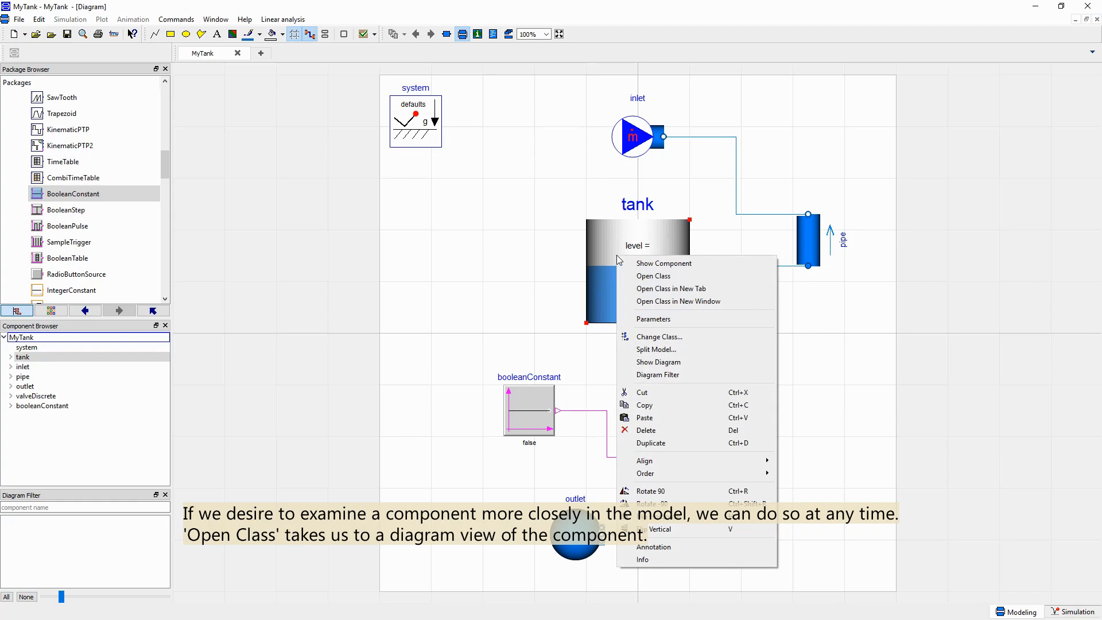
{"action": "left_click", "coordinate": [666, 289]}
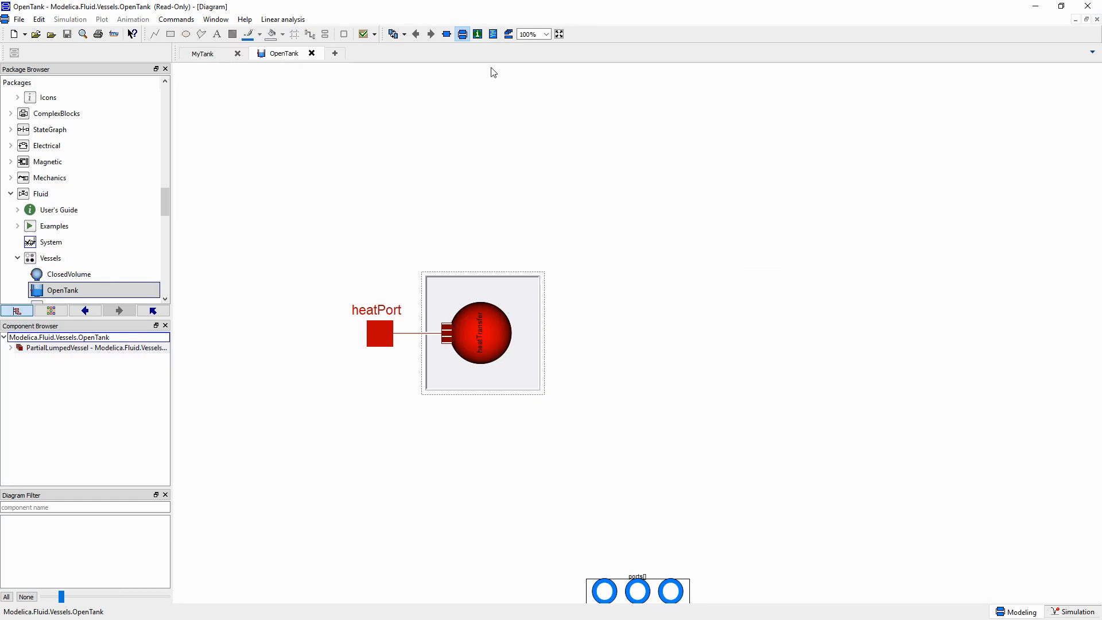
Examine the OpenTank class's documentation and Modelica text, and return to the MyTank model.
{"action": "left_click", "coordinate": [479, 36]}
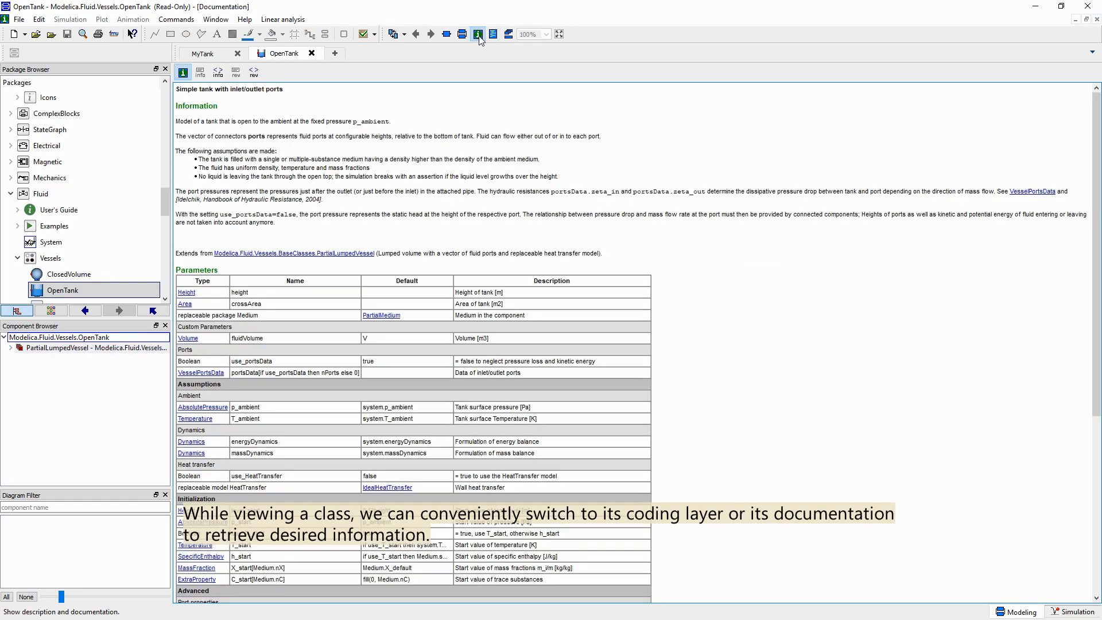
{"action": "scroll", "coordinate": [714, 274], "scroll_direction": "down", "scroll_amount": 5}
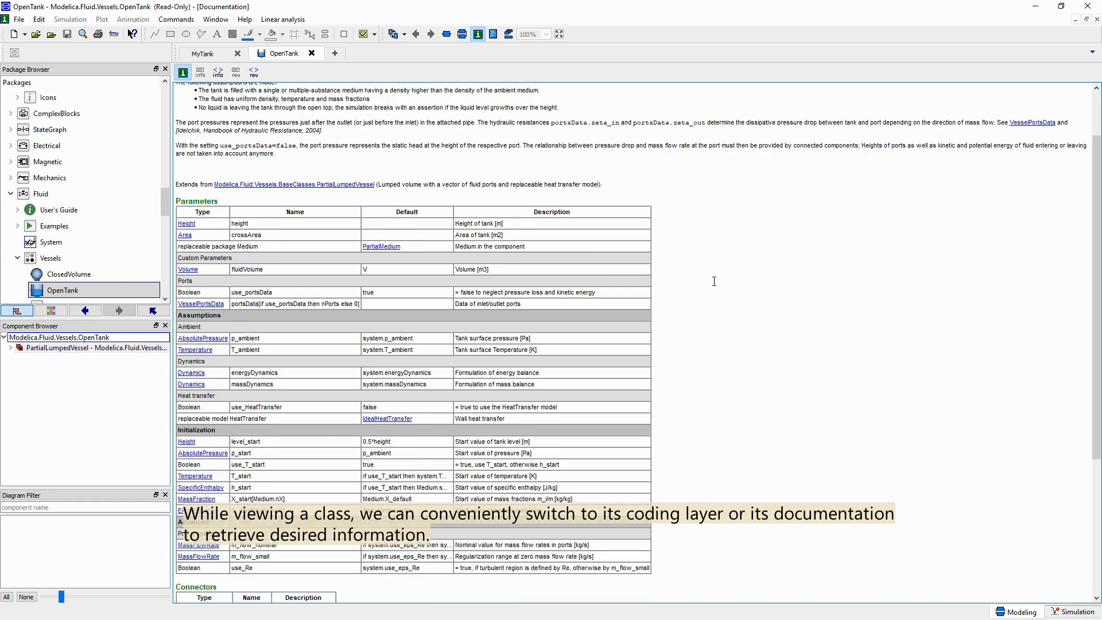
{"action": "scroll", "coordinate": [710, 274], "scroll_direction": "up", "scroll_amount": 5}
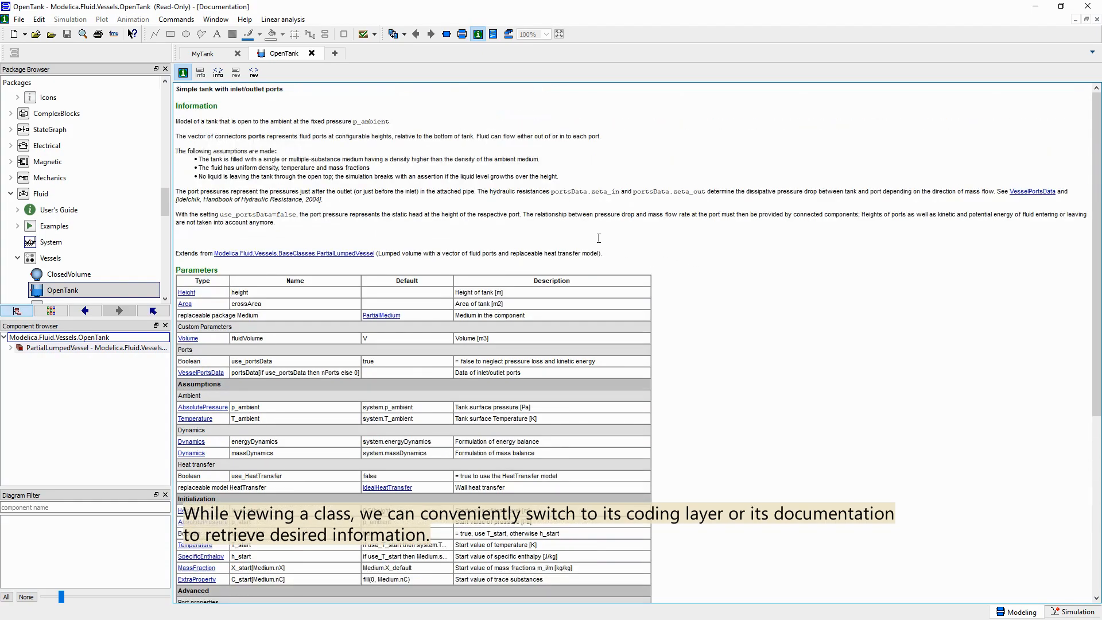
{"action": "left_click", "coordinate": [493, 35]}
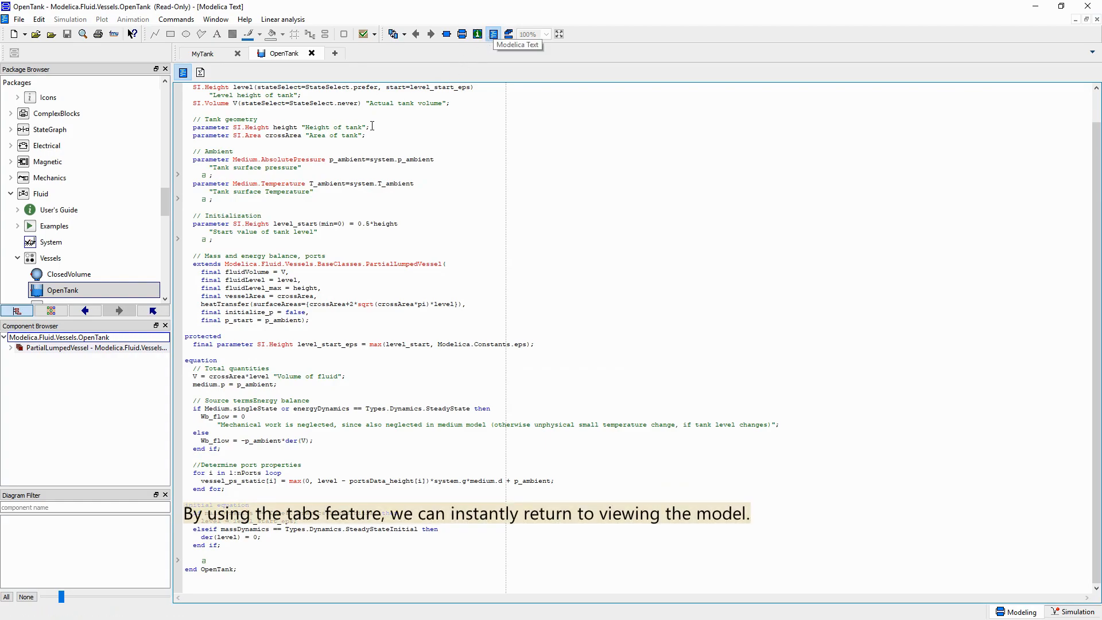
{"action": "left_click", "coordinate": [213, 55]}
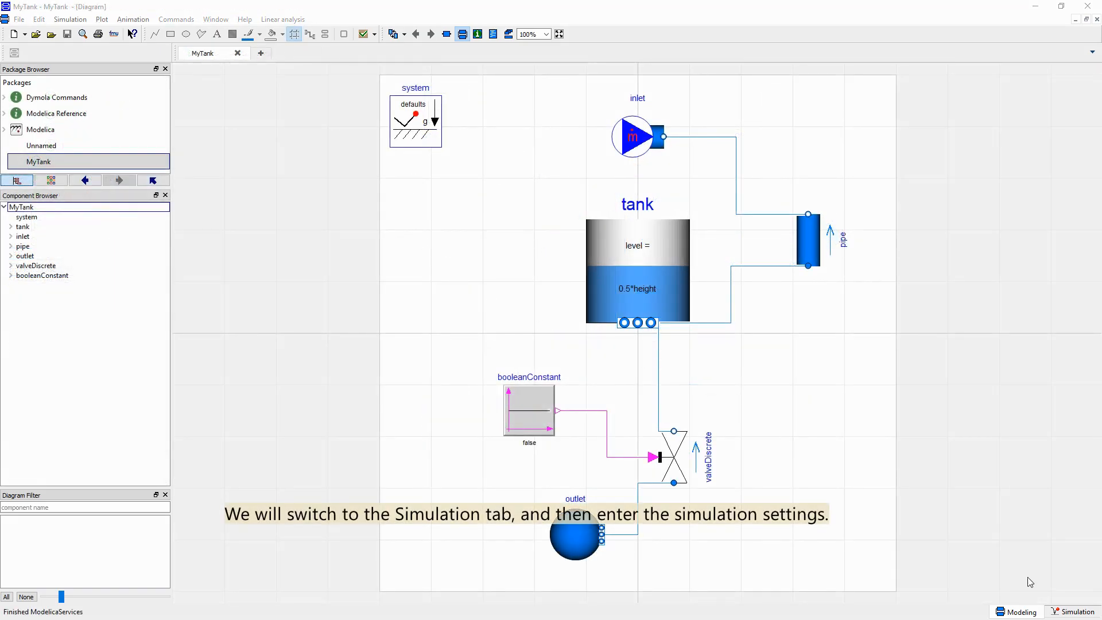
Set the simulation stop time to 10 s and simulate the MyTank model.
{"action": "left_click", "coordinate": [1084, 613]}
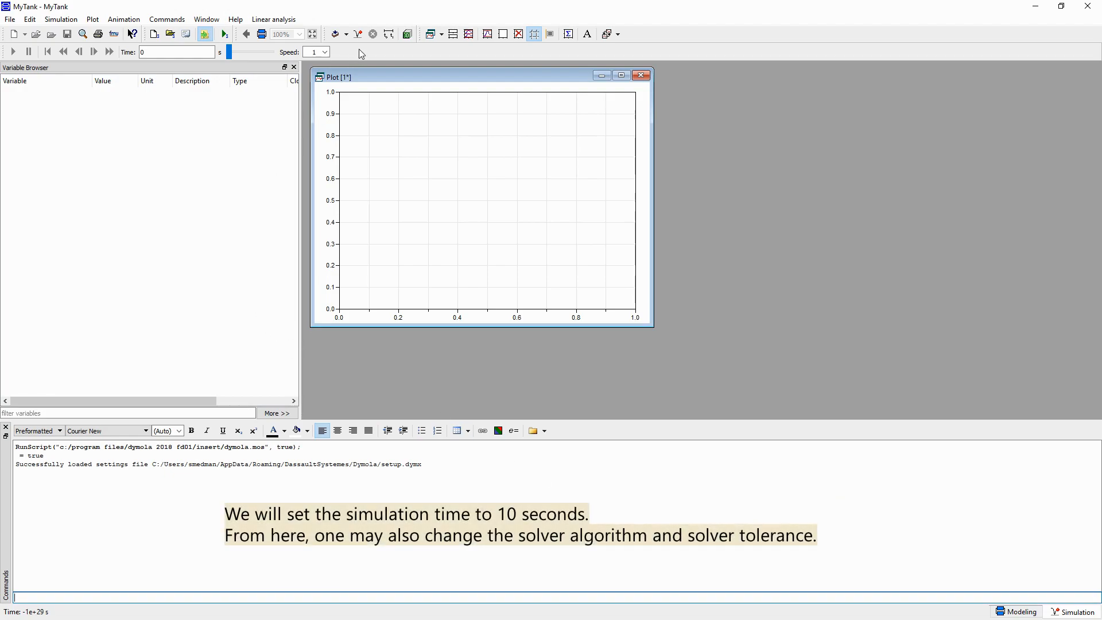
{"action": "left_click", "coordinate": [389, 34]}
{"action": "double_click", "coordinate": [475, 228]}
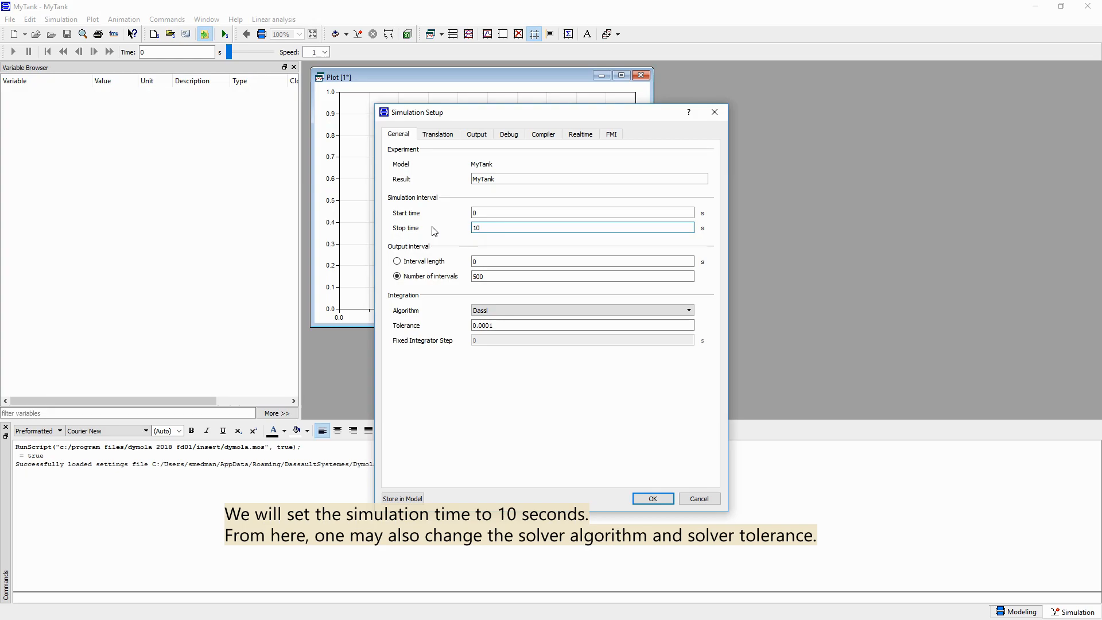
{"action": "left_click", "coordinate": [648, 498]}
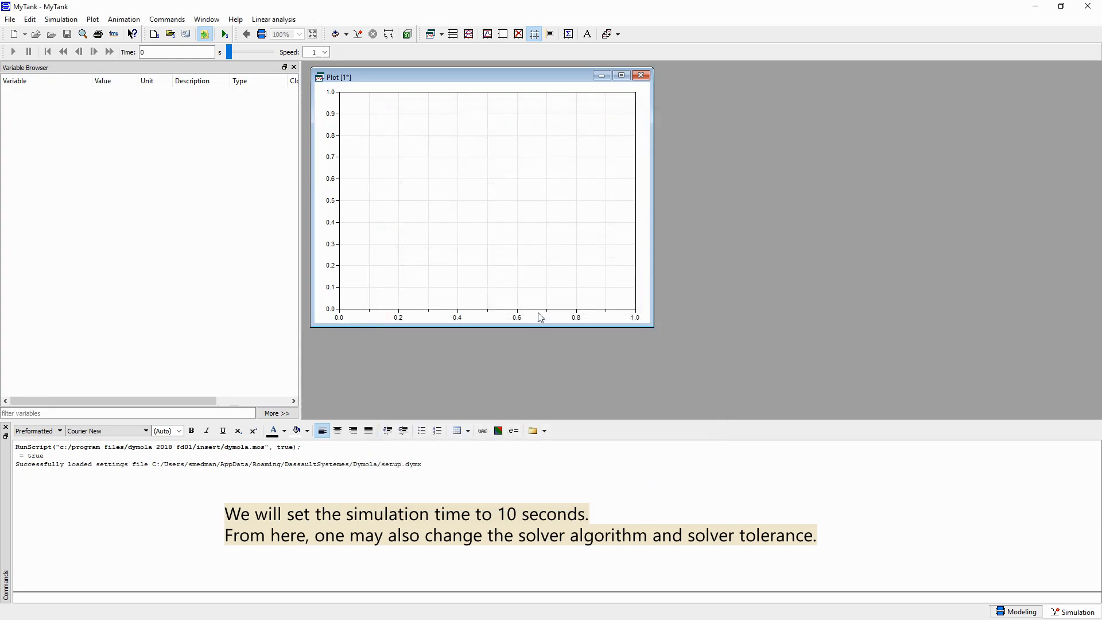
{"action": "left_click", "coordinate": [358, 34]}
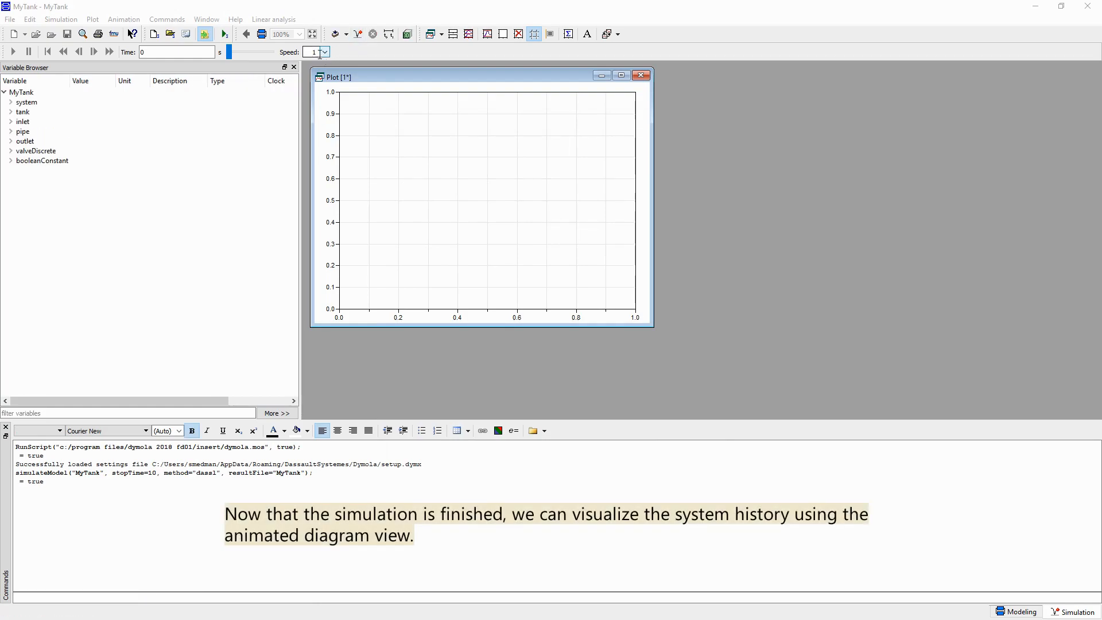
Open a diagram view of the simulation results and play its animation at speed 2.
{"action": "left_click", "coordinate": [206, 19]}
{"action": "mouse_move", "coordinate": [260, 47]}
{"action": "left_click", "coordinate": [365, 65]}
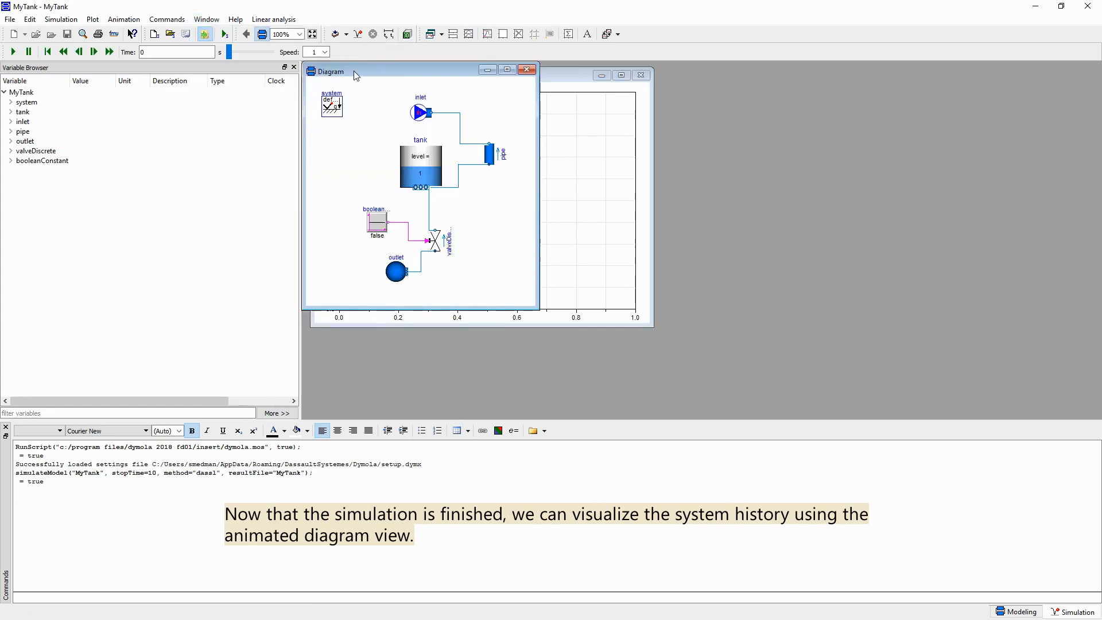
{"action": "left_click", "coordinate": [323, 52]}
{"action": "left_click", "coordinate": [318, 76]}
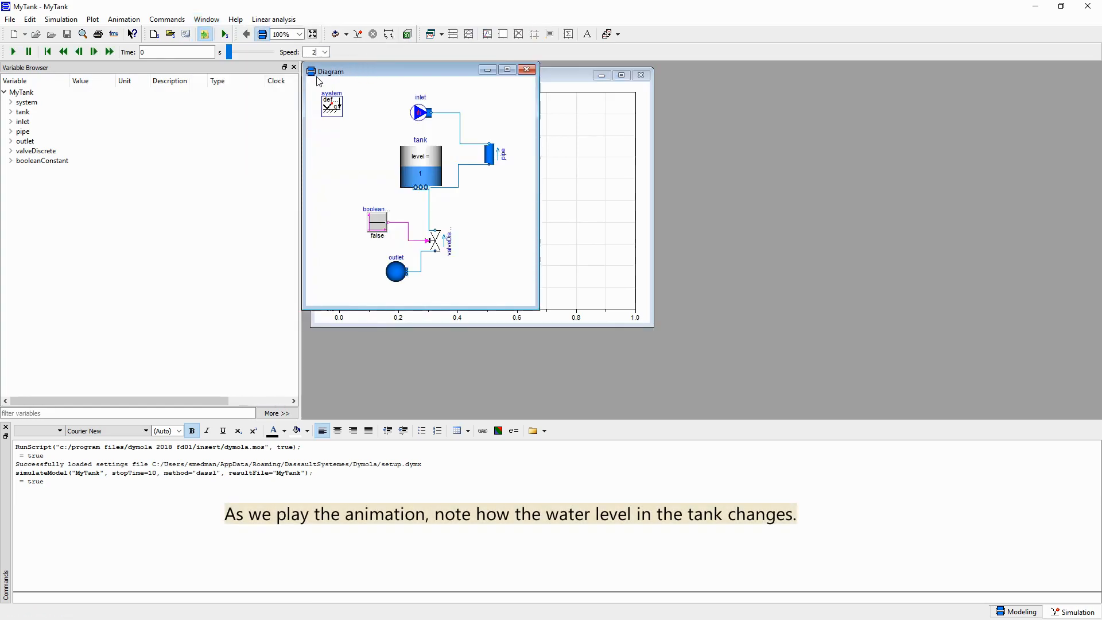
{"action": "left_click", "coordinate": [12, 52]}
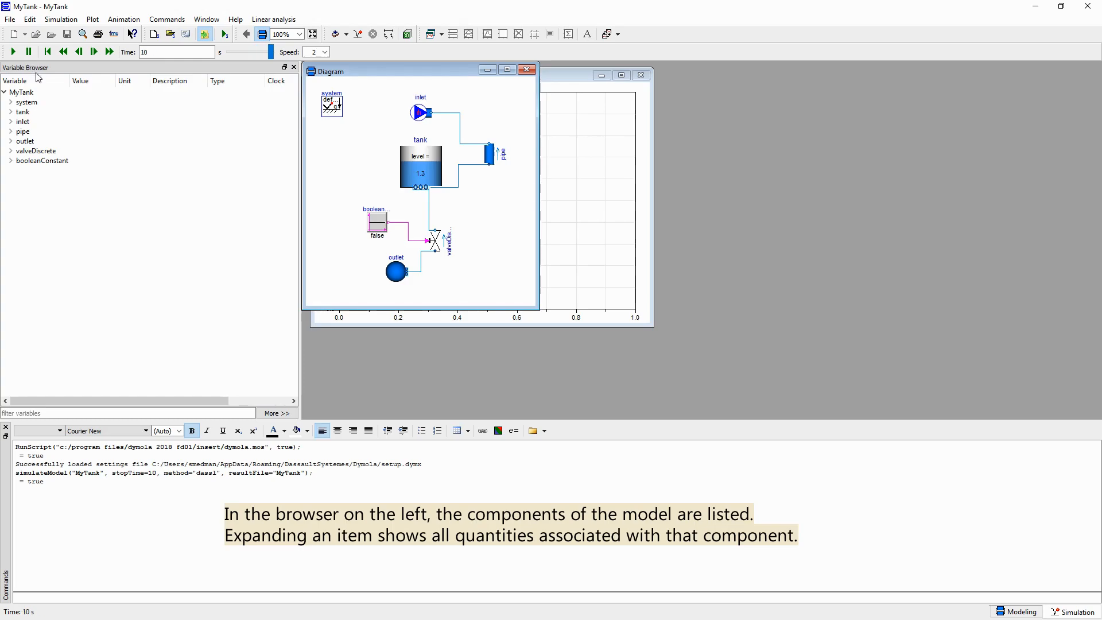
Look through the result variables of the tank and the inlet.
{"action": "left_click", "coordinate": [11, 113]}
{"action": "left_click", "coordinate": [11, 113]}
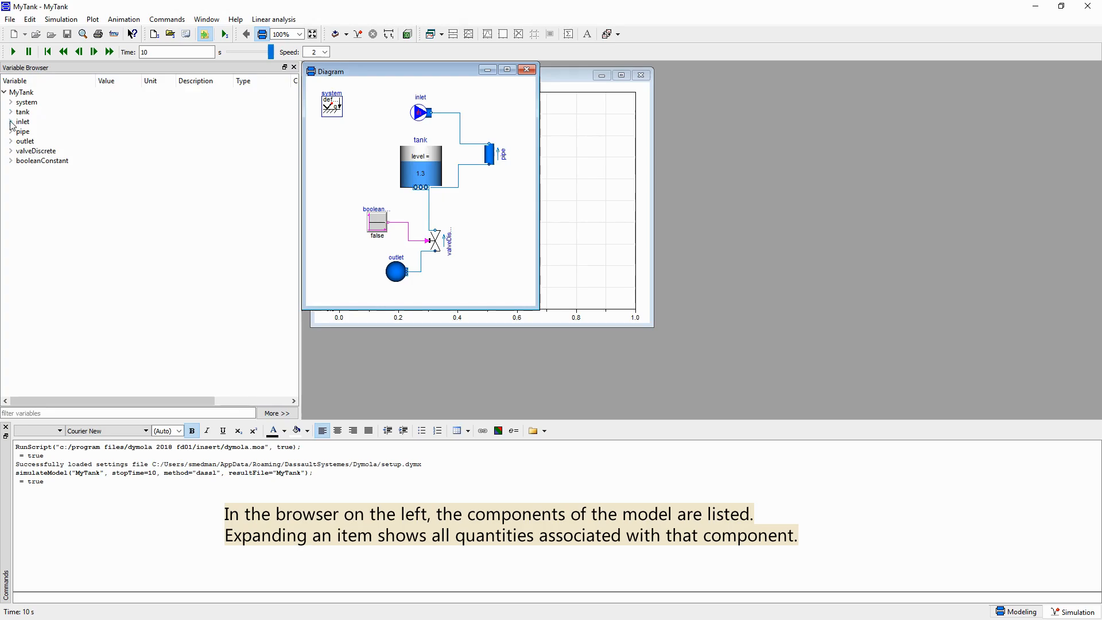
{"action": "left_click", "coordinate": [11, 122]}
{"action": "left_click", "coordinate": [11, 122]}
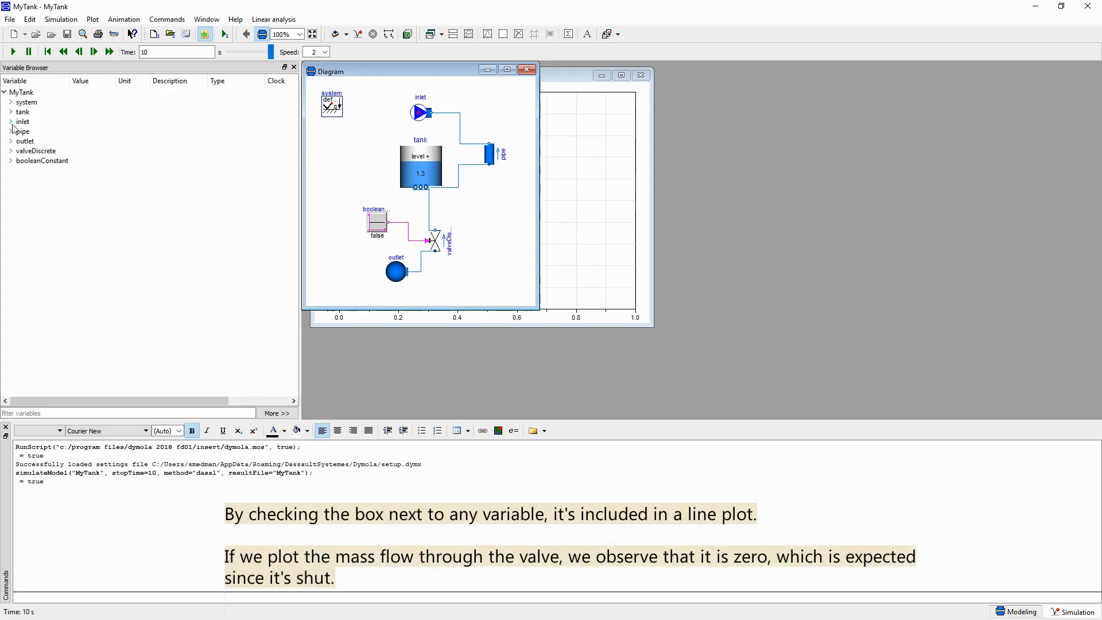
Plot the discrete valve's mass flow m_flow and move the plot window clear of the diagram window.
{"action": "left_click", "coordinate": [11, 151]}
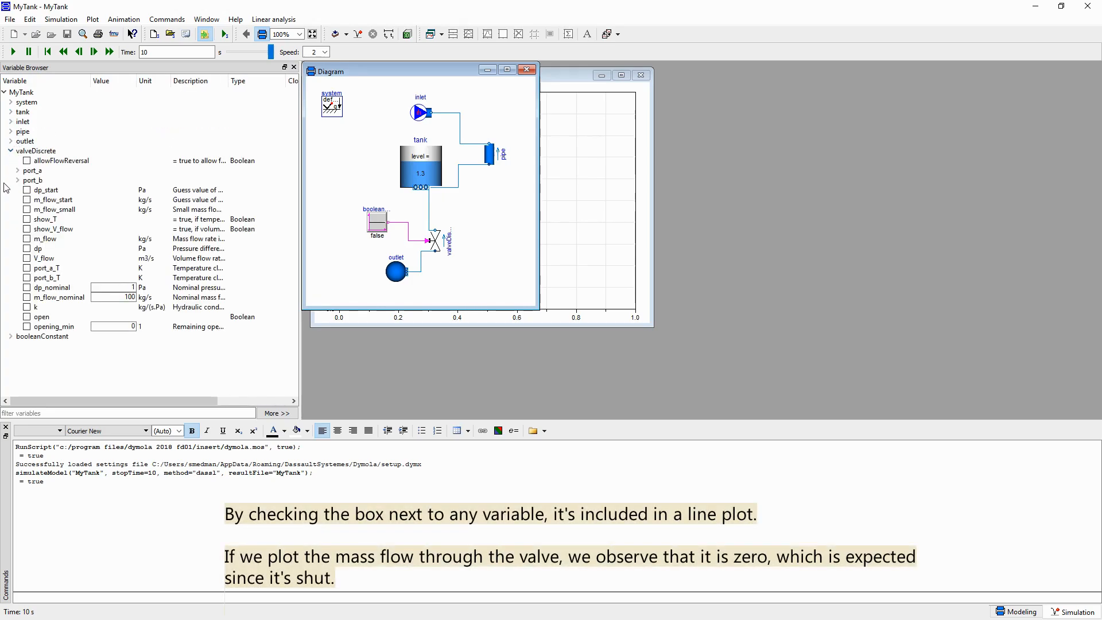
{"action": "left_click", "coordinate": [26, 239]}
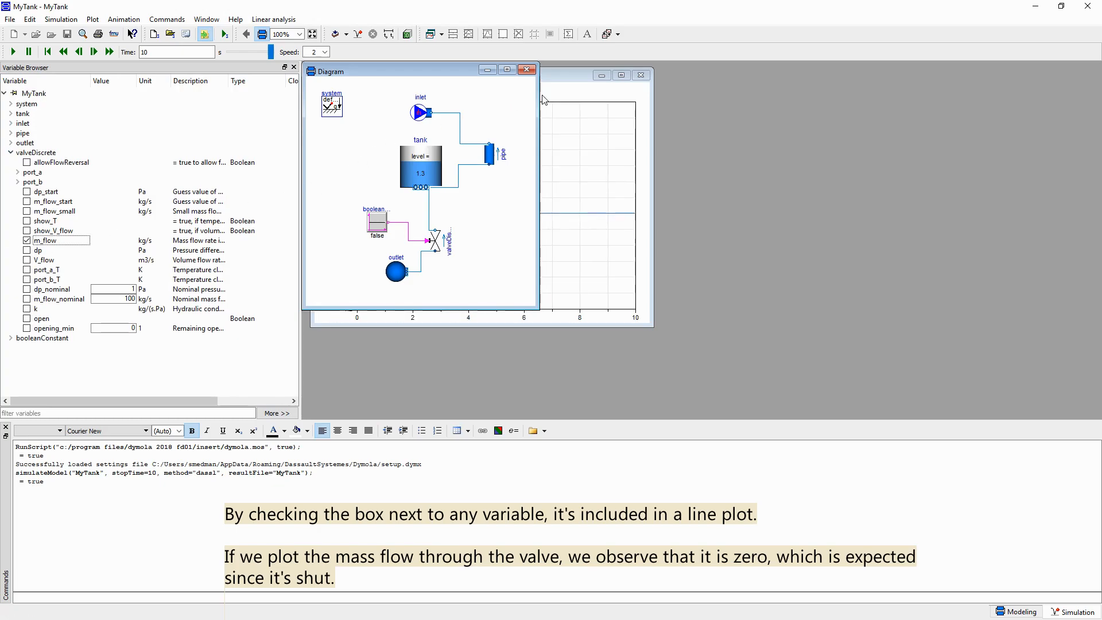
{"action": "left_click_drag", "start_coordinate": [564, 77], "coordinate": [816, 122]}
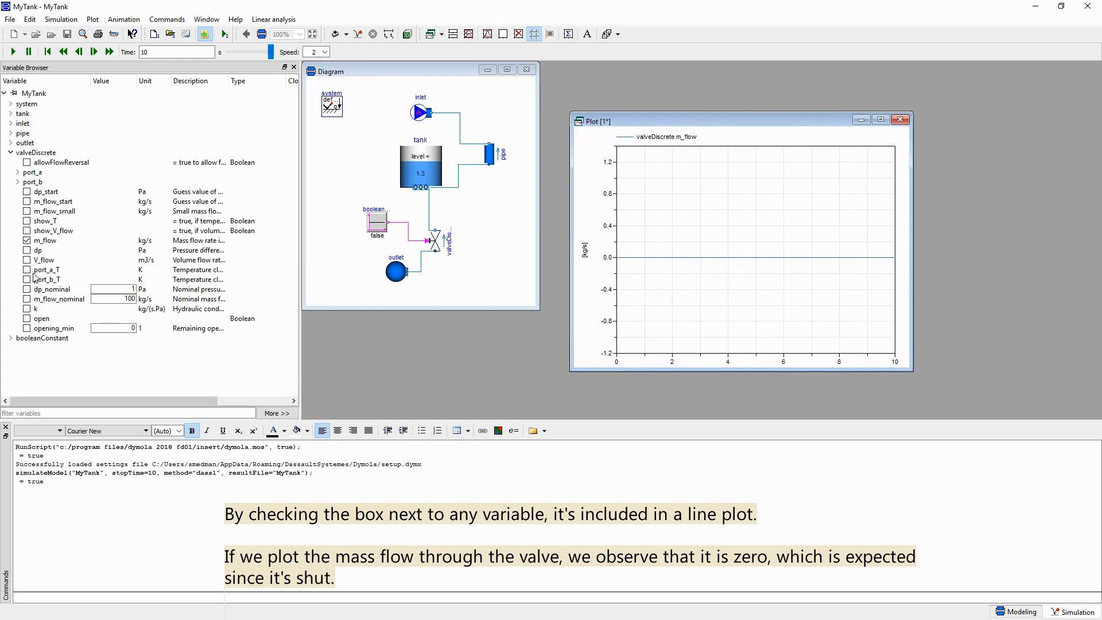
Replace the m_flow curve with the valve's pressure difference dp, and clear the plot after viewing it.
{"action": "left_click", "coordinate": [27, 240]}
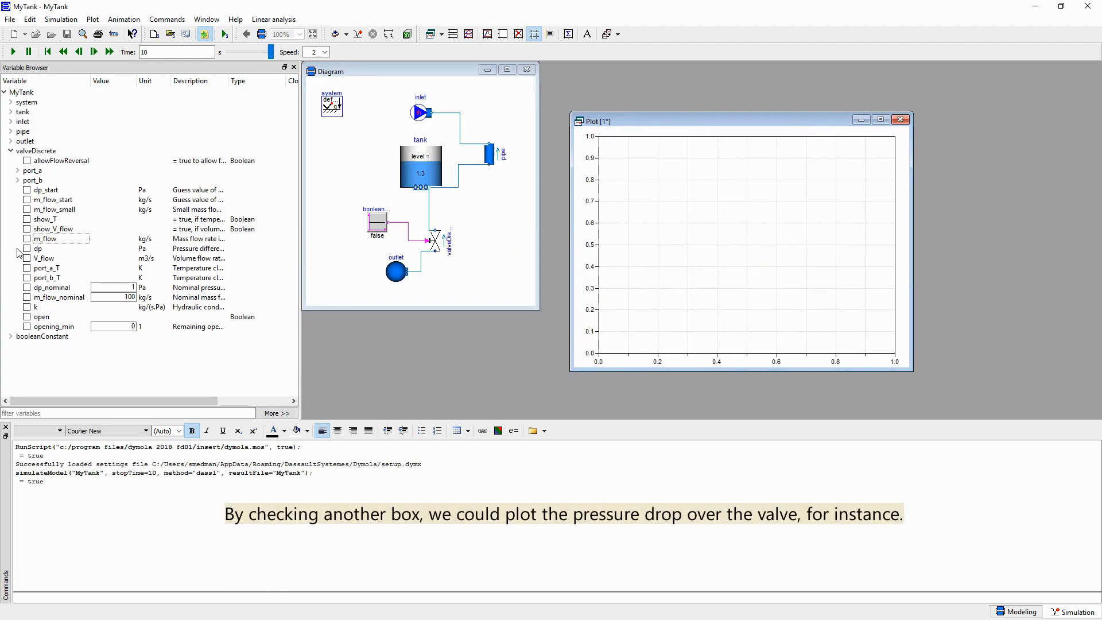
{"action": "left_click", "coordinate": [27, 250]}
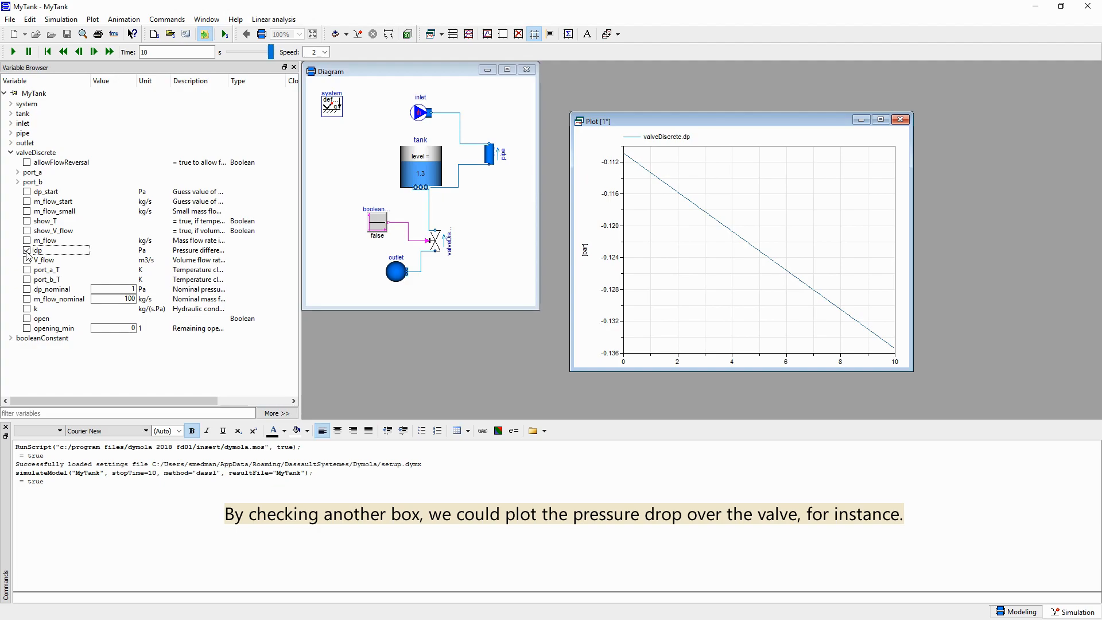
{"action": "left_click", "coordinate": [27, 250]}
Set the parameter k of booleanConstant to true in the results and simulate the model again.
{"action": "left_click", "coordinate": [10, 338]}
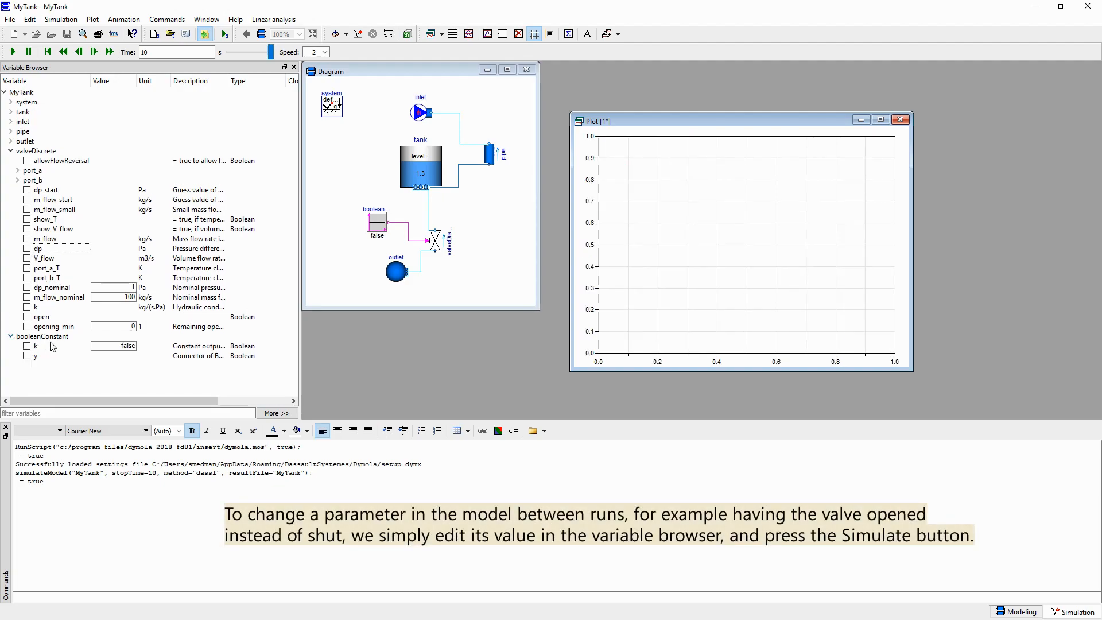
{"action": "left_click", "coordinate": [127, 346]}
{"action": "type", "text": "true"}
{"action": "key", "text": "Return"}
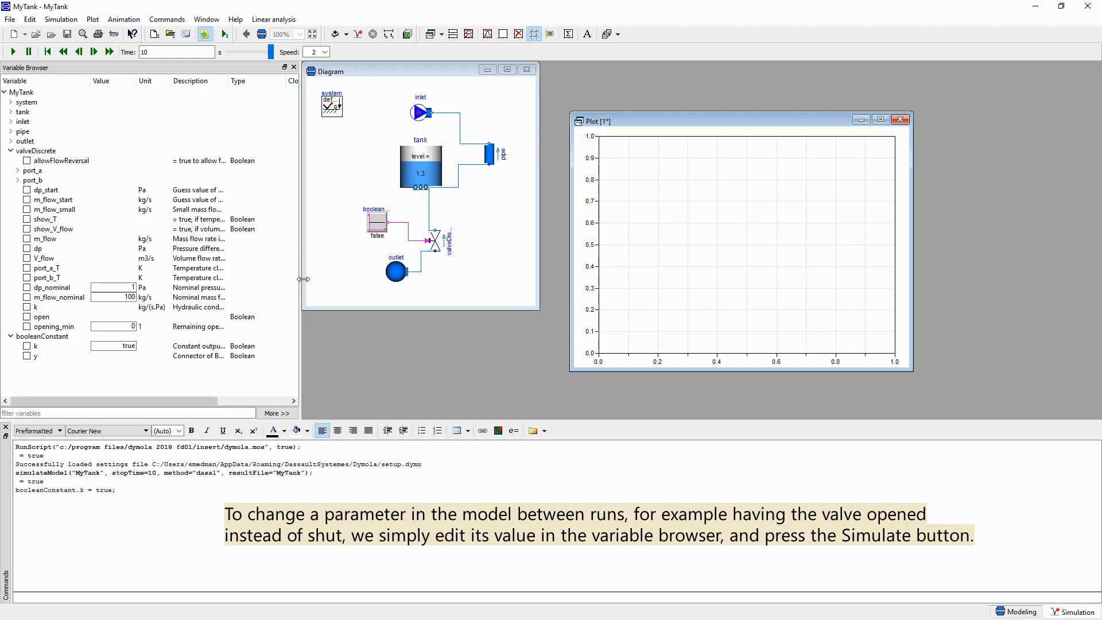
{"action": "left_click", "coordinate": [358, 35]}
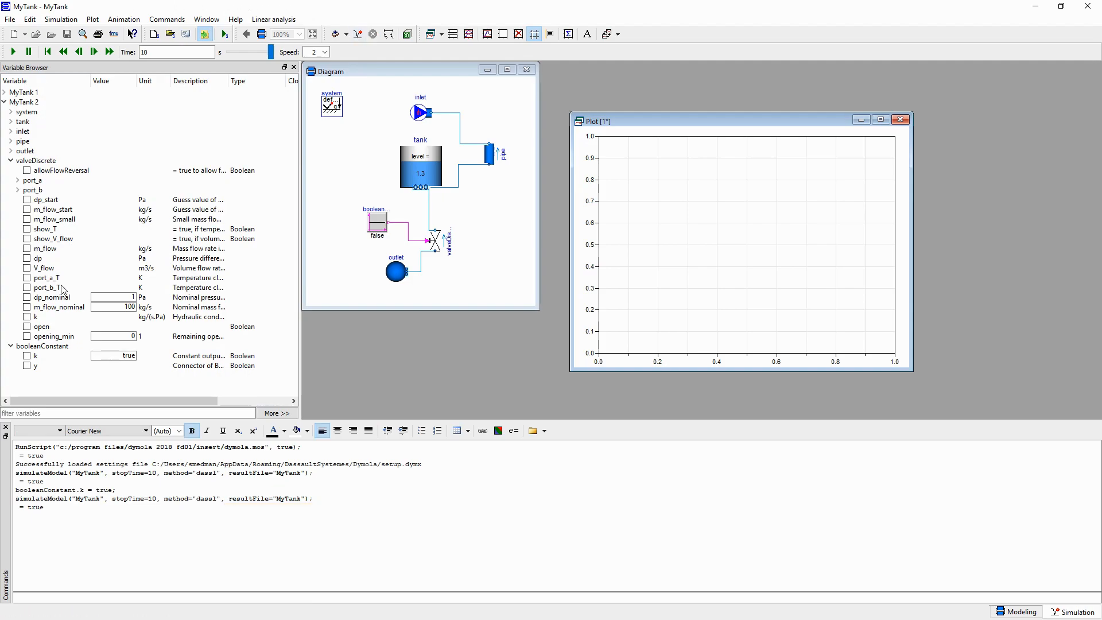
Plot the valve's m_flow and dp from the second run one at a time, clearing each curve after viewing.
{"action": "left_click", "coordinate": [27, 249]}
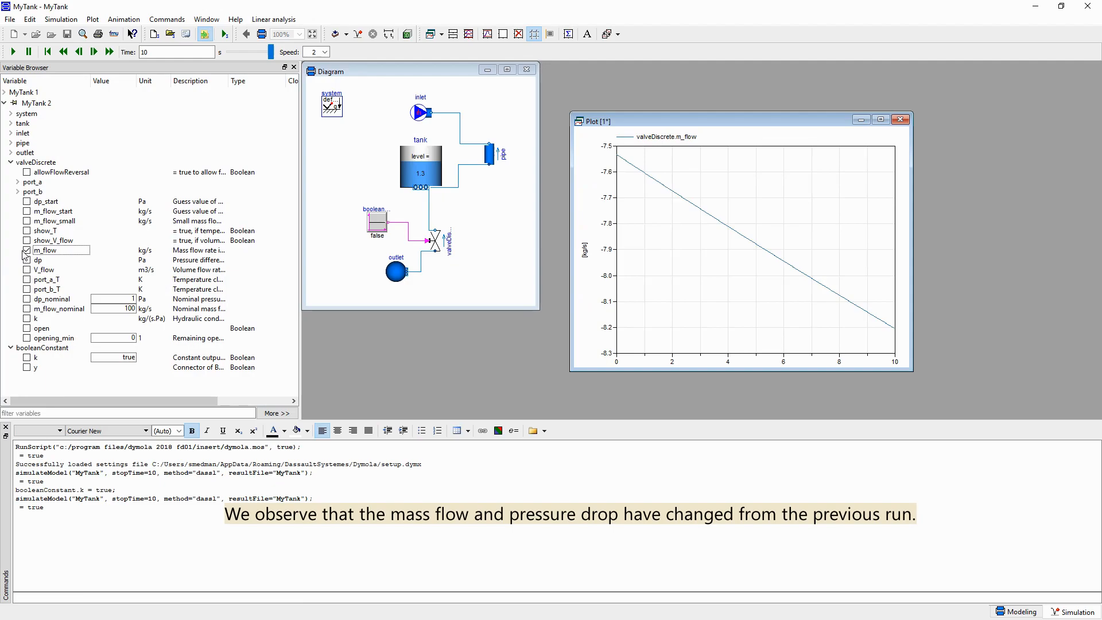
{"action": "left_click", "coordinate": [27, 250]}
{"action": "left_click", "coordinate": [27, 260]}
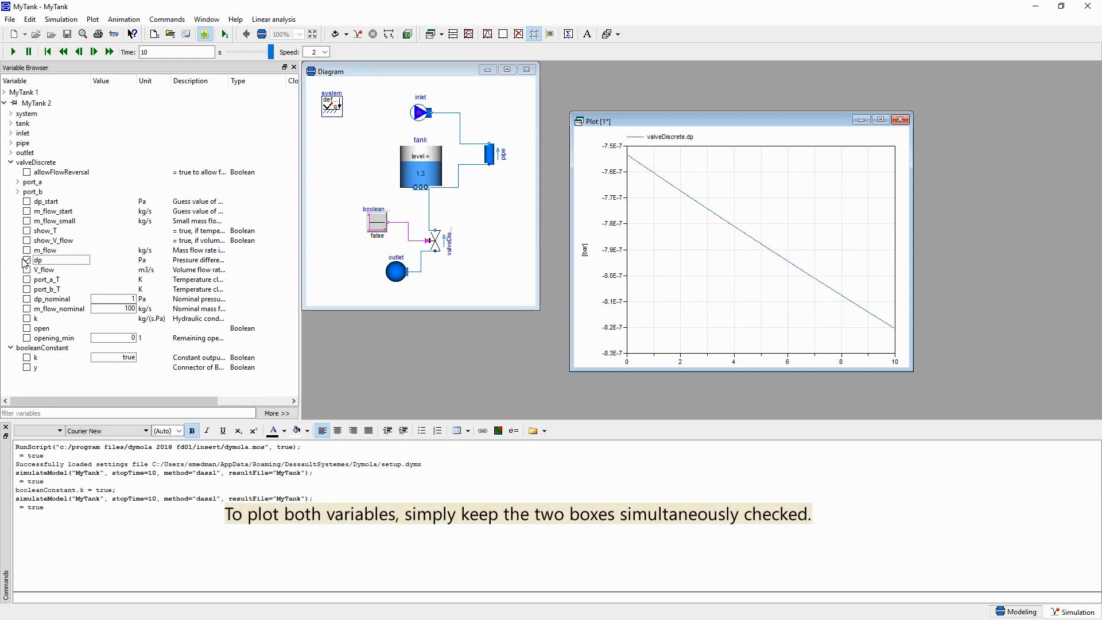
{"action": "left_click", "coordinate": [26, 260]}
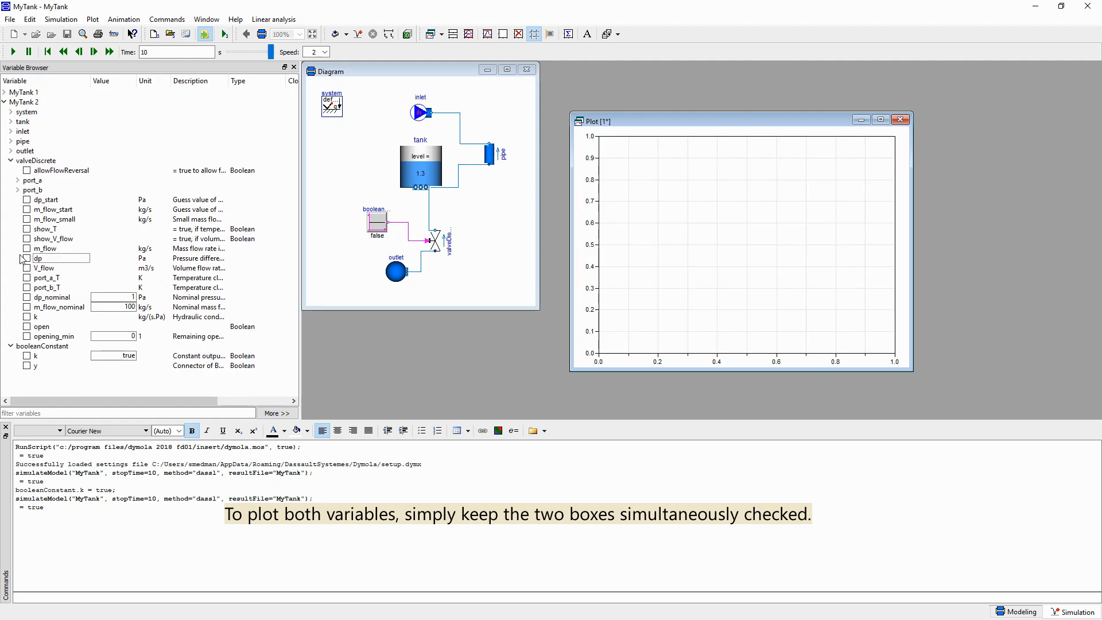
Plot the valve's m_flow and dp from the second run together, and clear both curves.
{"action": "left_click", "coordinate": [27, 249]}
{"action": "left_click", "coordinate": [27, 260]}
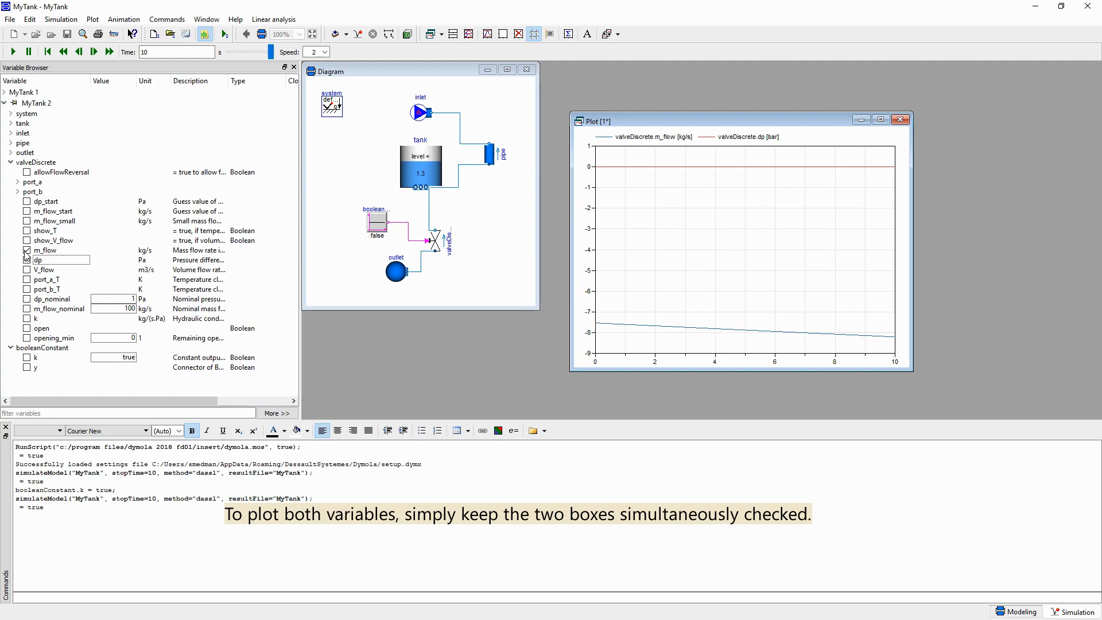
{"action": "left_click", "coordinate": [26, 251]}
{"action": "left_click", "coordinate": [27, 259]}
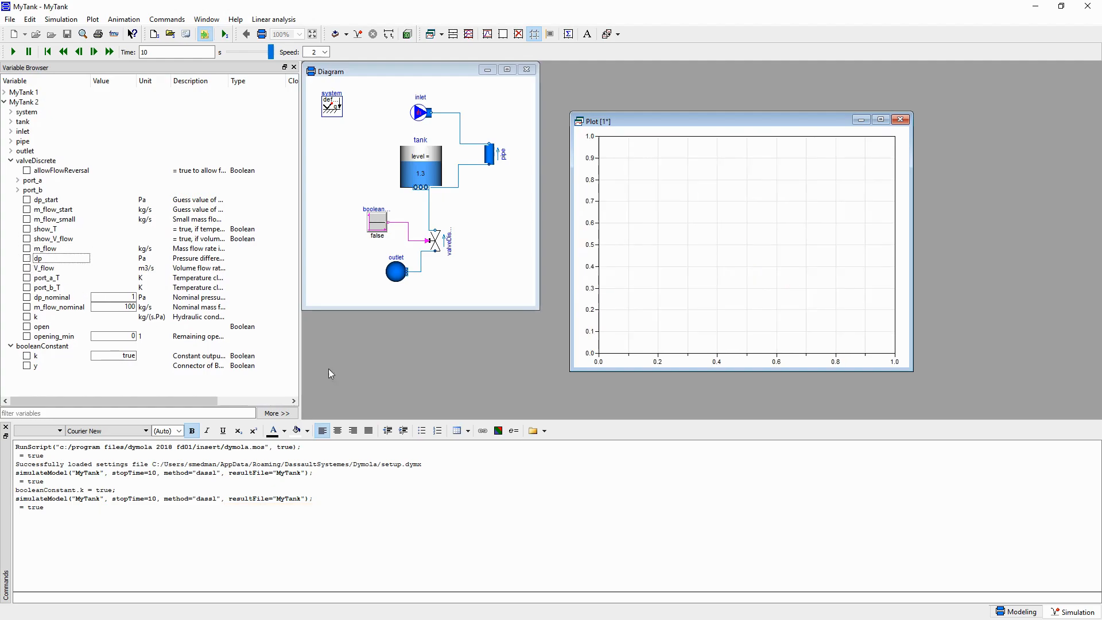